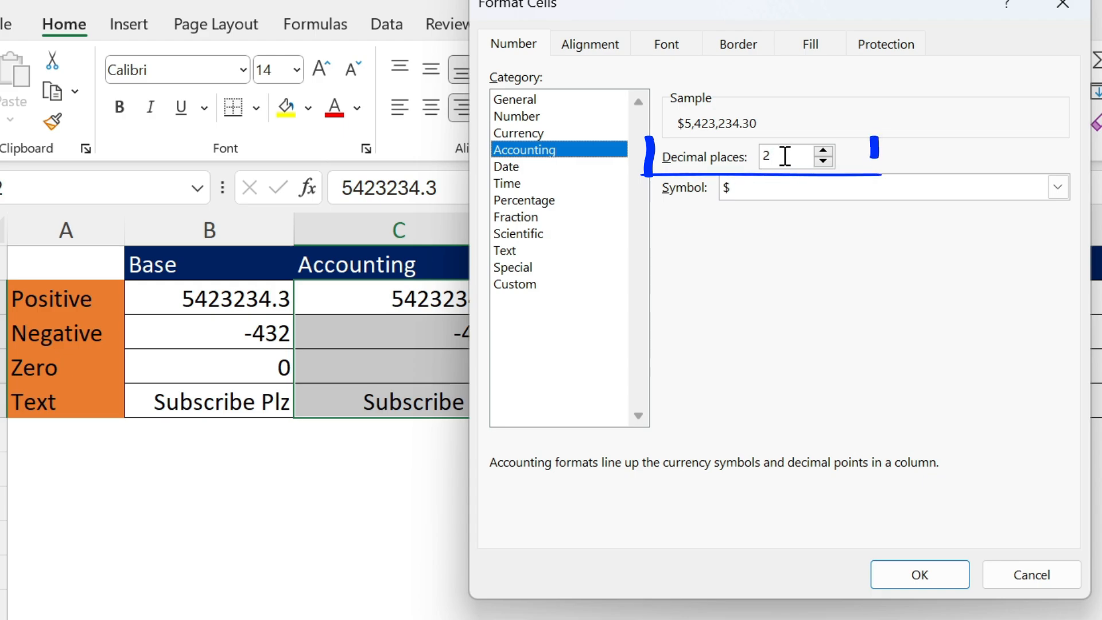
- Apply the Accounting format with the $ English (Australia) symbol and two decimal places to the Accounting column values
left_click(784, 187)
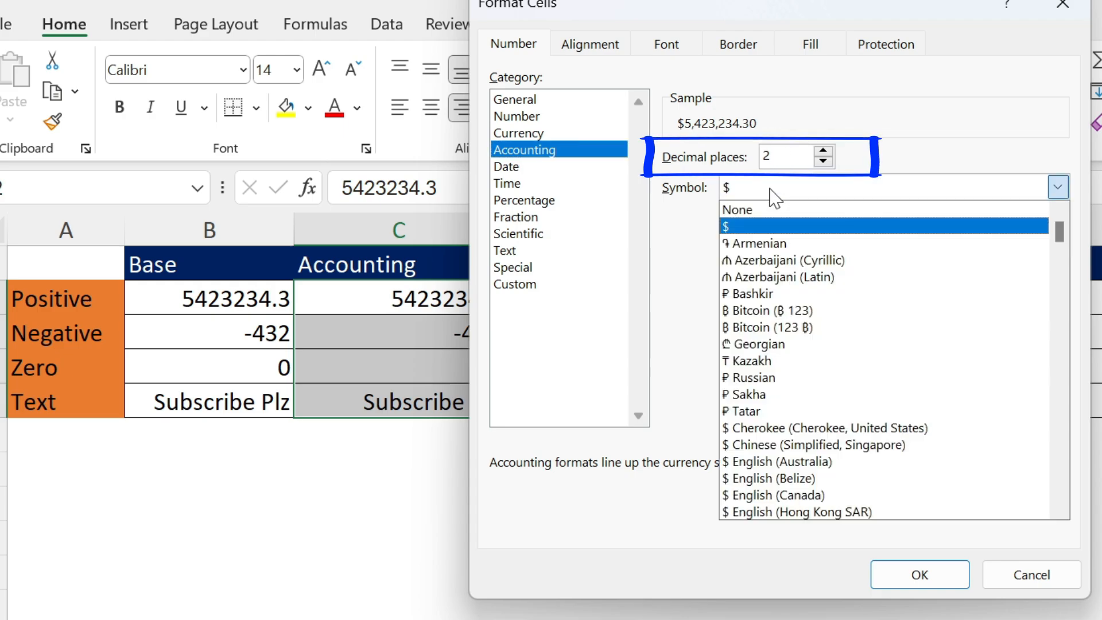
left_click(800, 461)
left_click(909, 576)
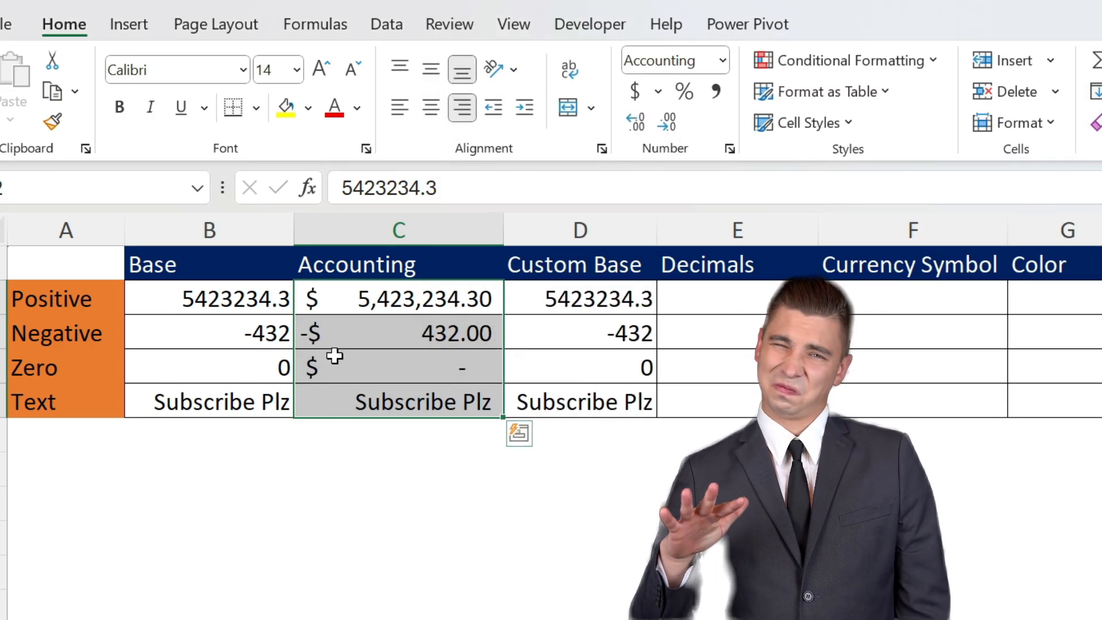
- Examine the accounting currency formats offered for the negative value in the Accounting column, and leave without choosing one
left_click(312, 332)
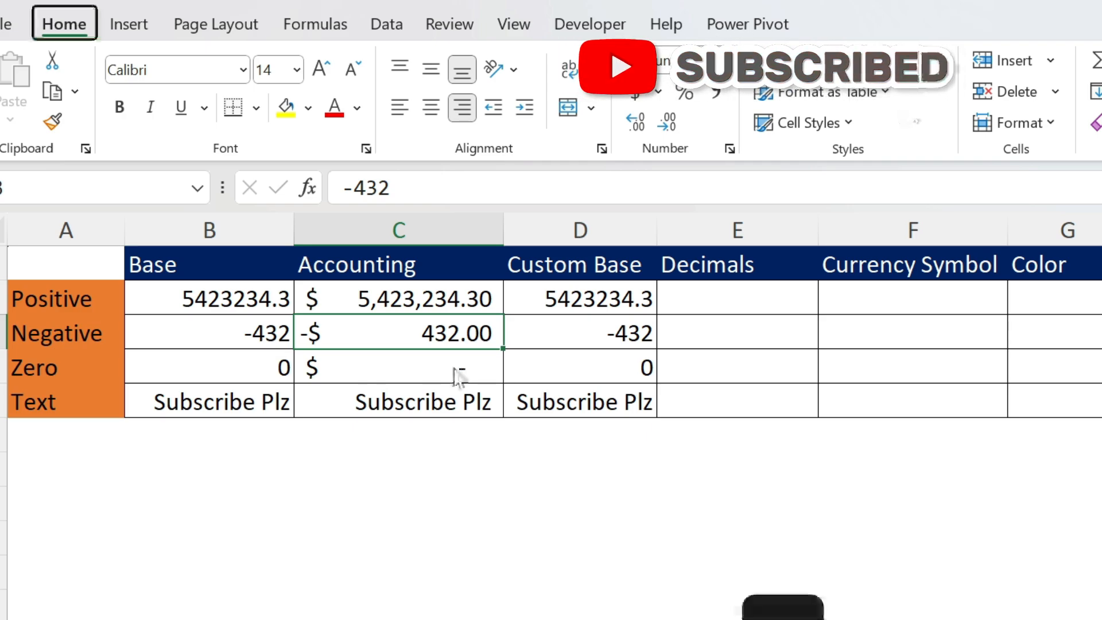
key("alt")
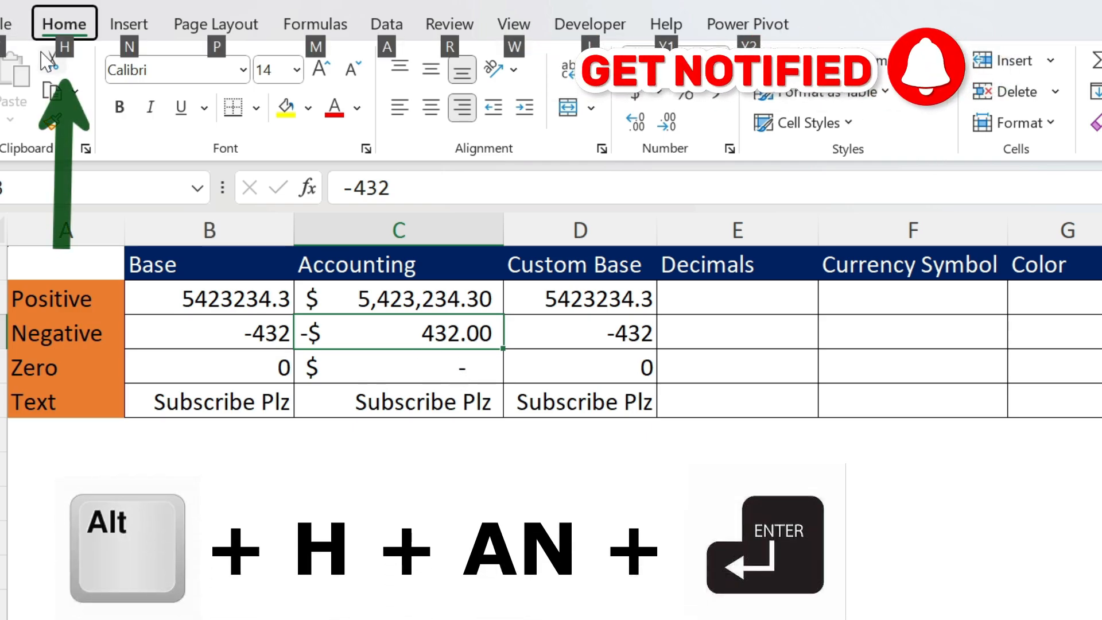
key("h")
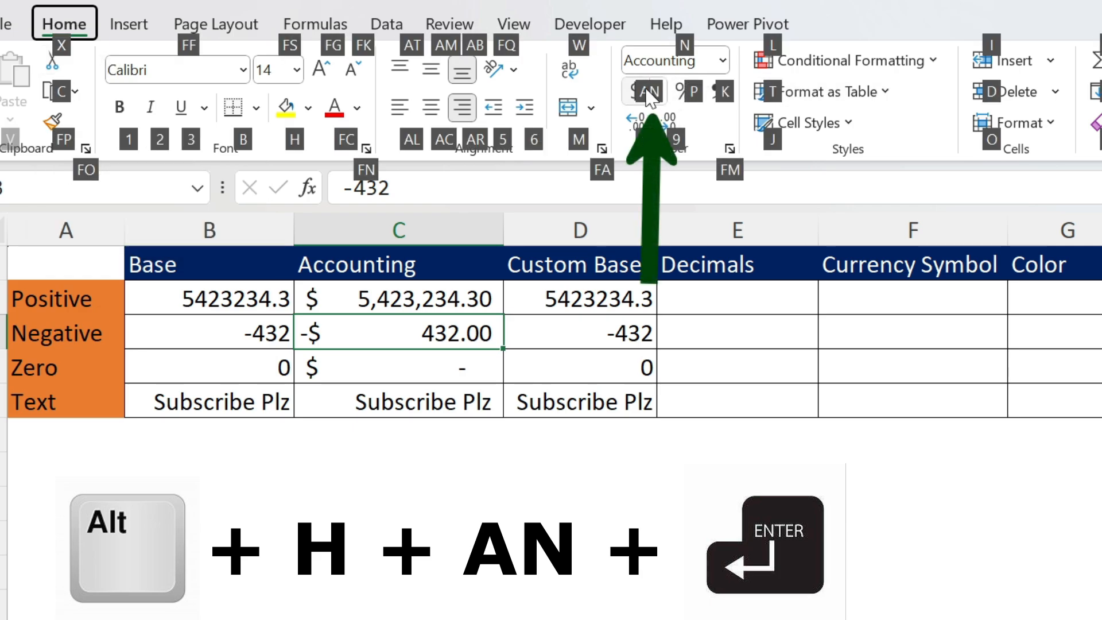
key("a")
key("n")
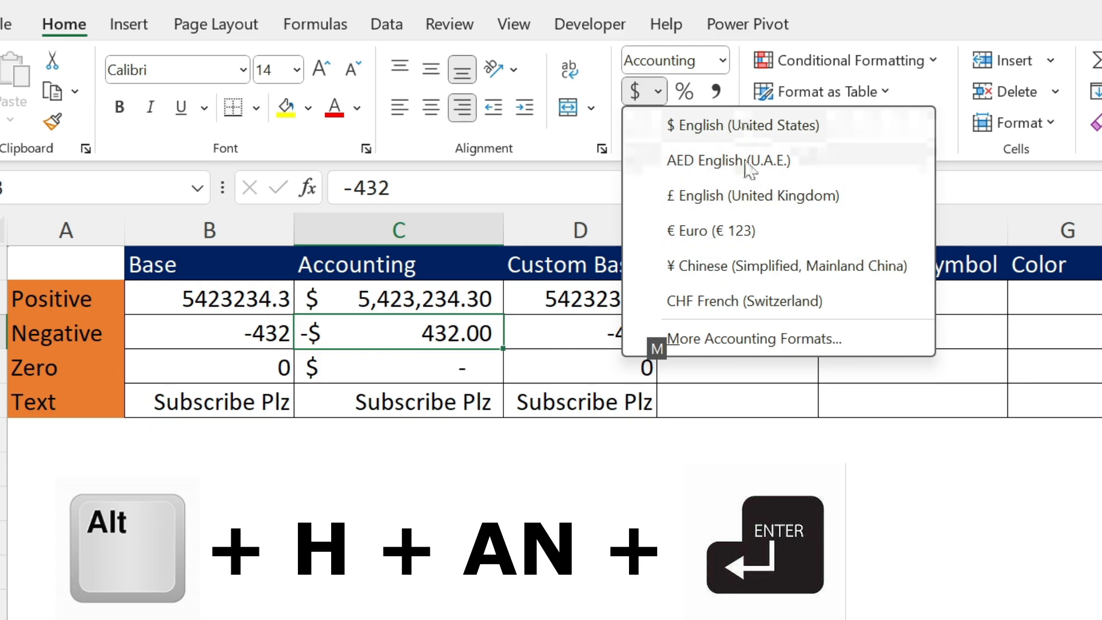
left_click(511, 468)
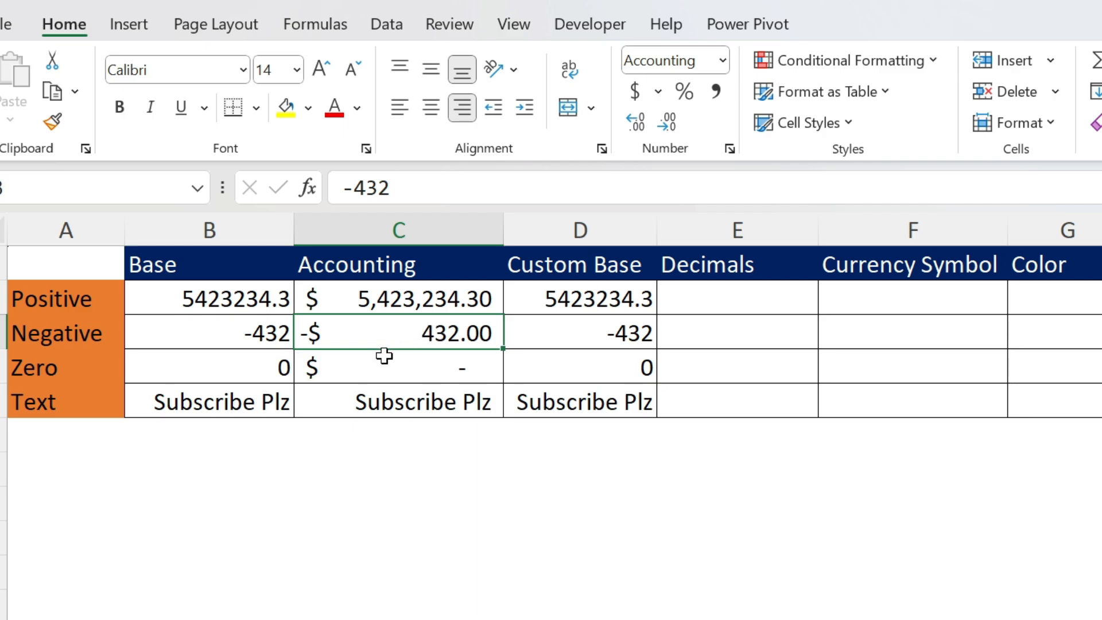
- Enter the test number 12 in the empty cell D7 below the Custom Base column and select it
left_click(187, 619)
left_click(557, 469)
type("12")
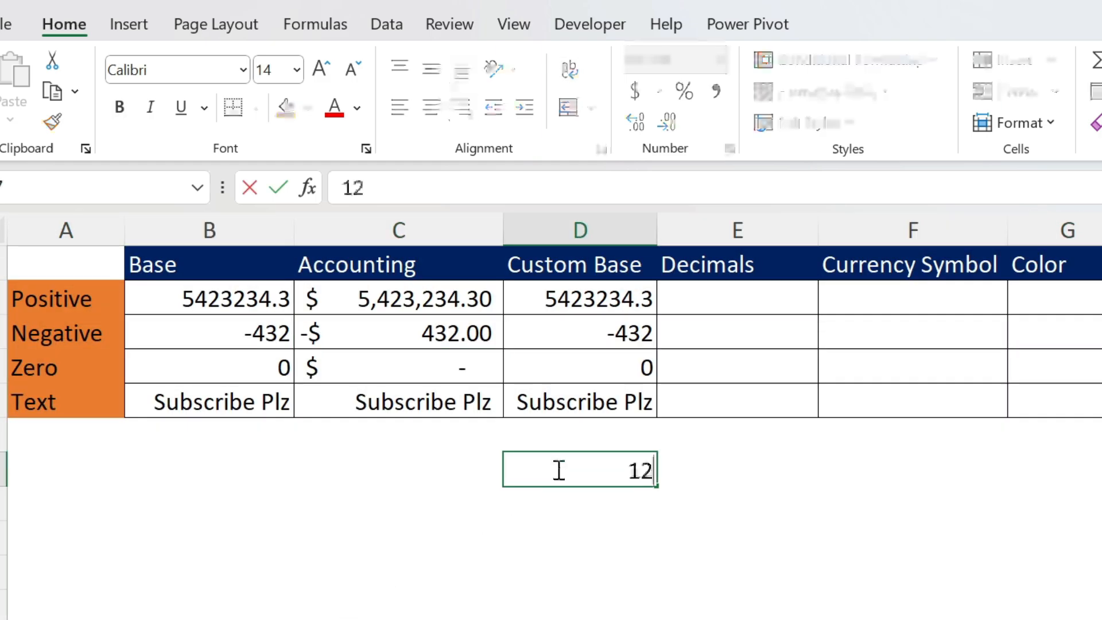
key("Return")
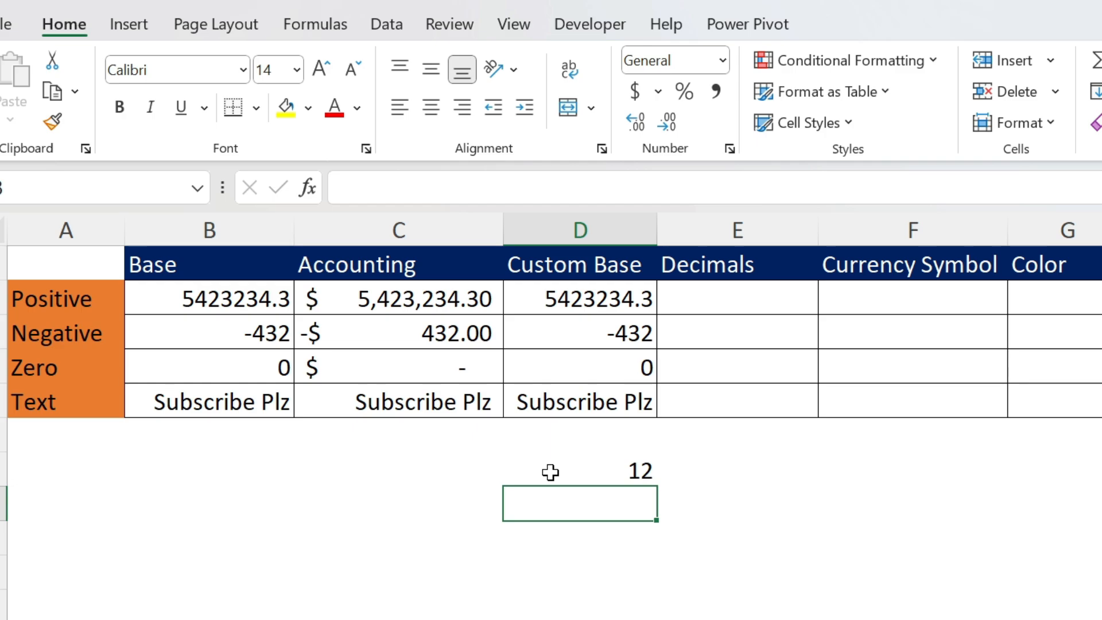
left_click(551, 469)
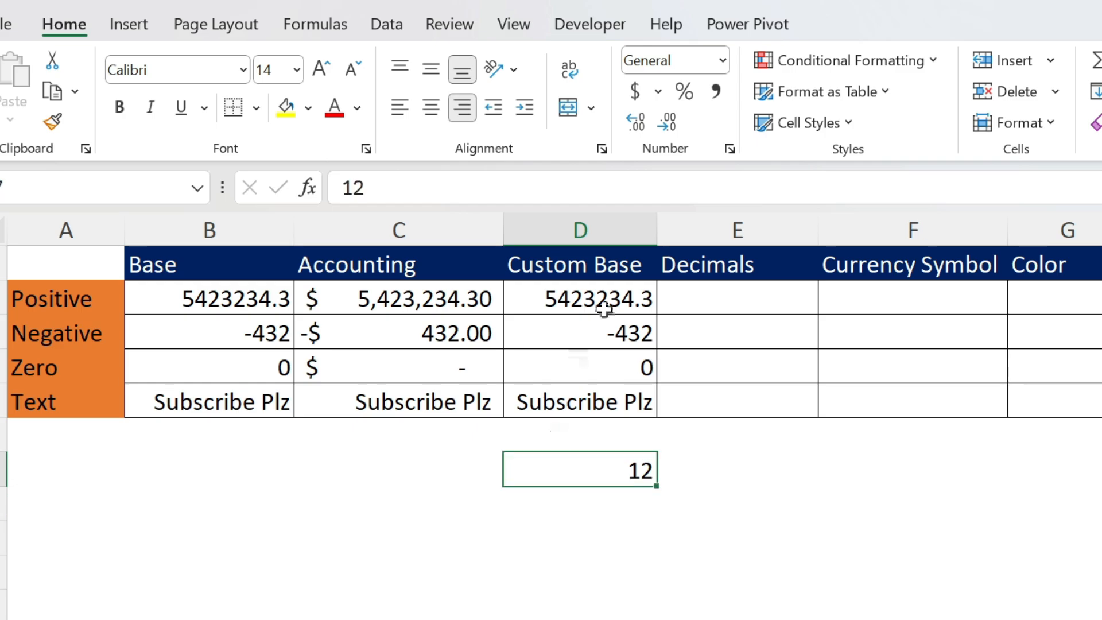
- Try custom number format codes with # and 0 placeholders on D7, discard them and clear the cell
left_click(729, 149)
left_click(519, 286)
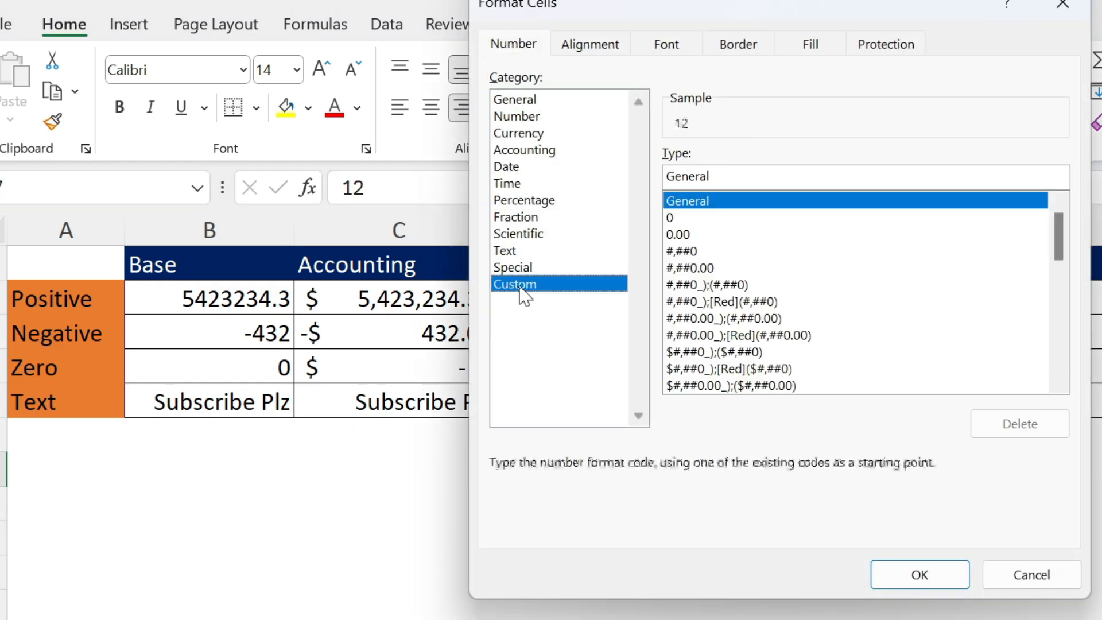
double_click(711, 171)
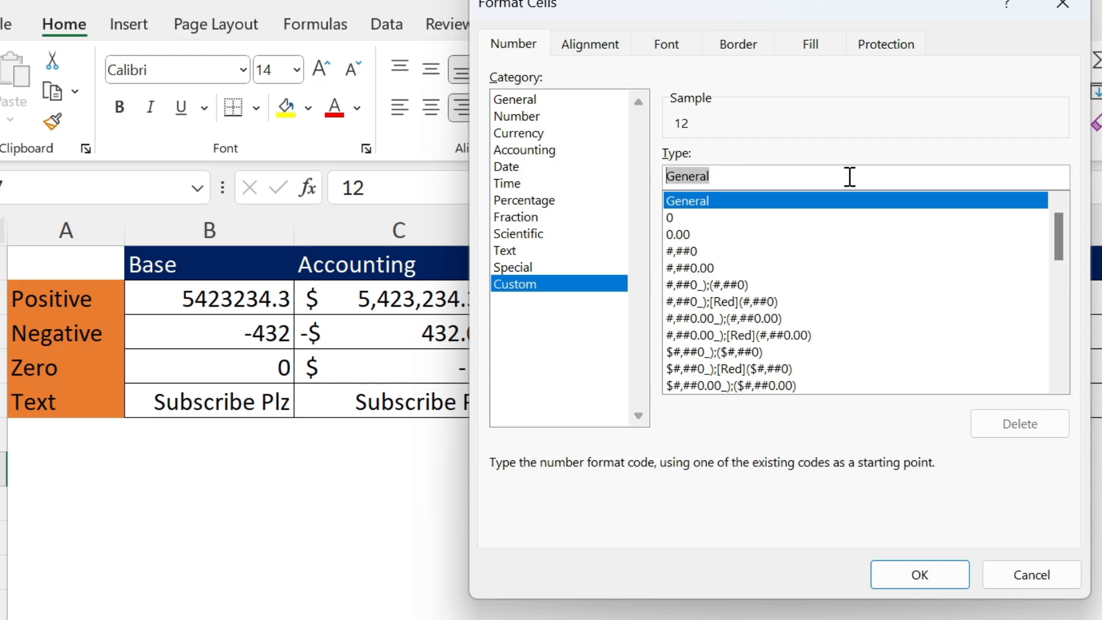
type("#")
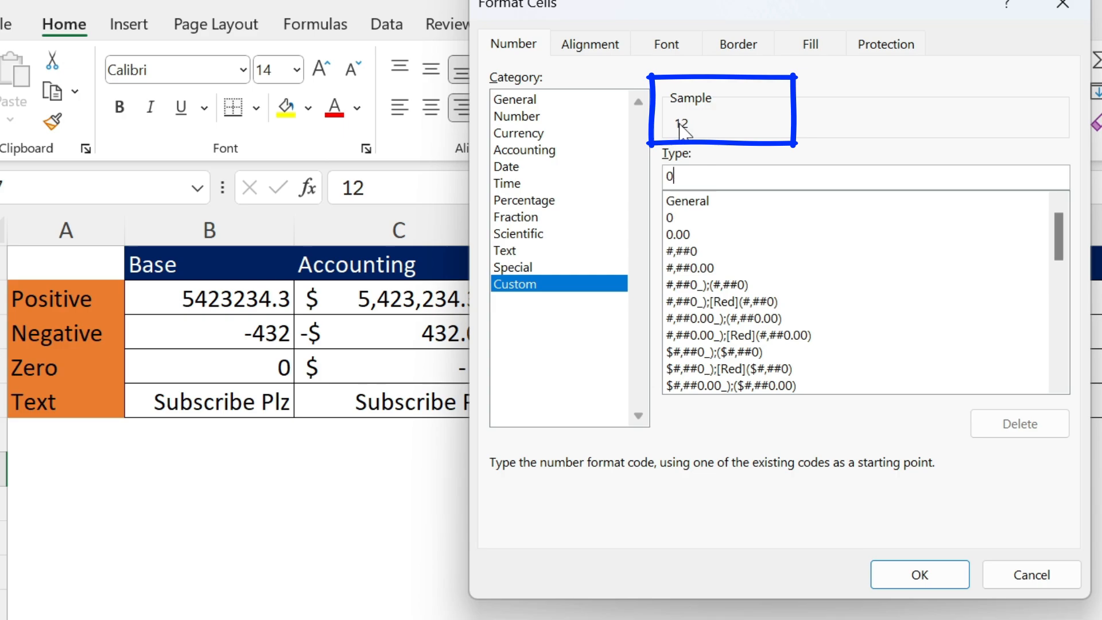
type("000")
left_click(1032, 575)
key("Delete")
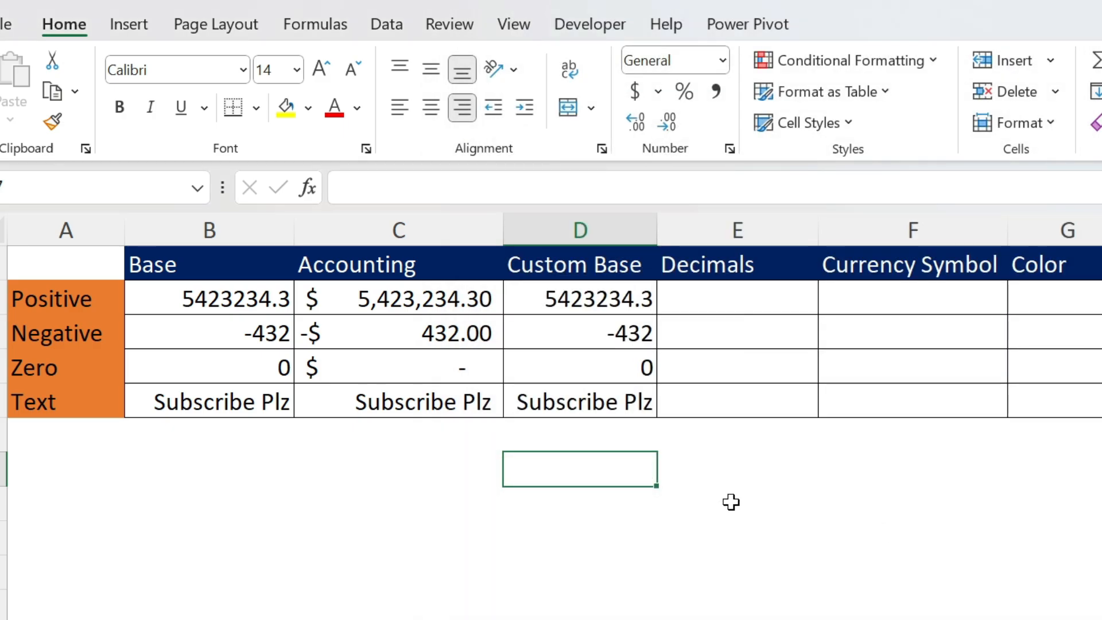
- Enter the custom number format #,##0;-#,##0 for the four Custom Base values
left_click_drag(600, 294, 594, 397)
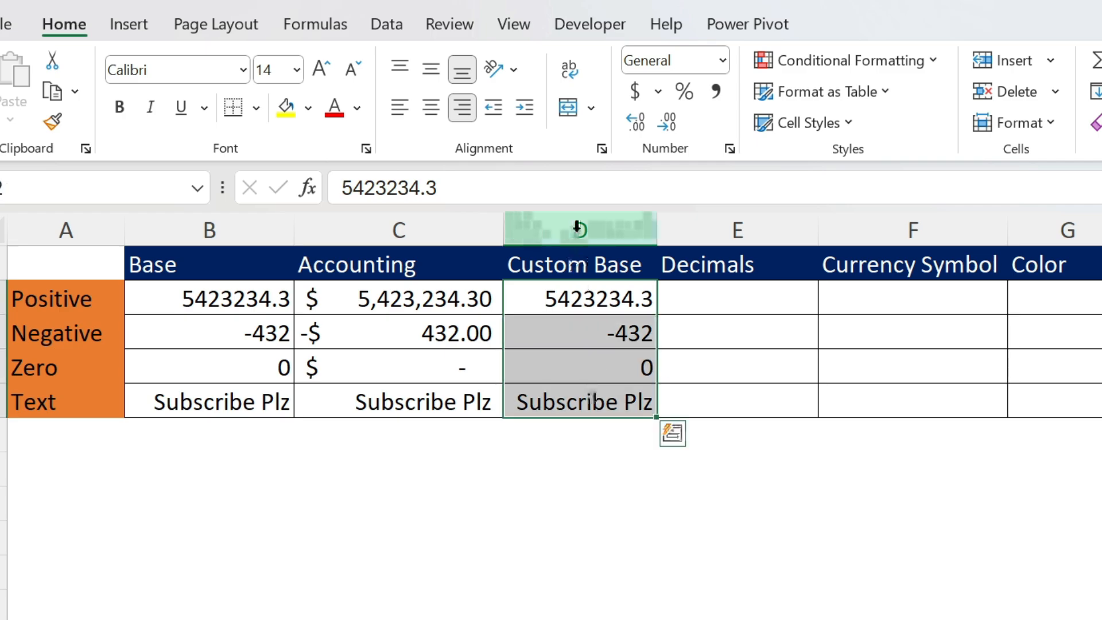
left_click(730, 150)
left_click(556, 286)
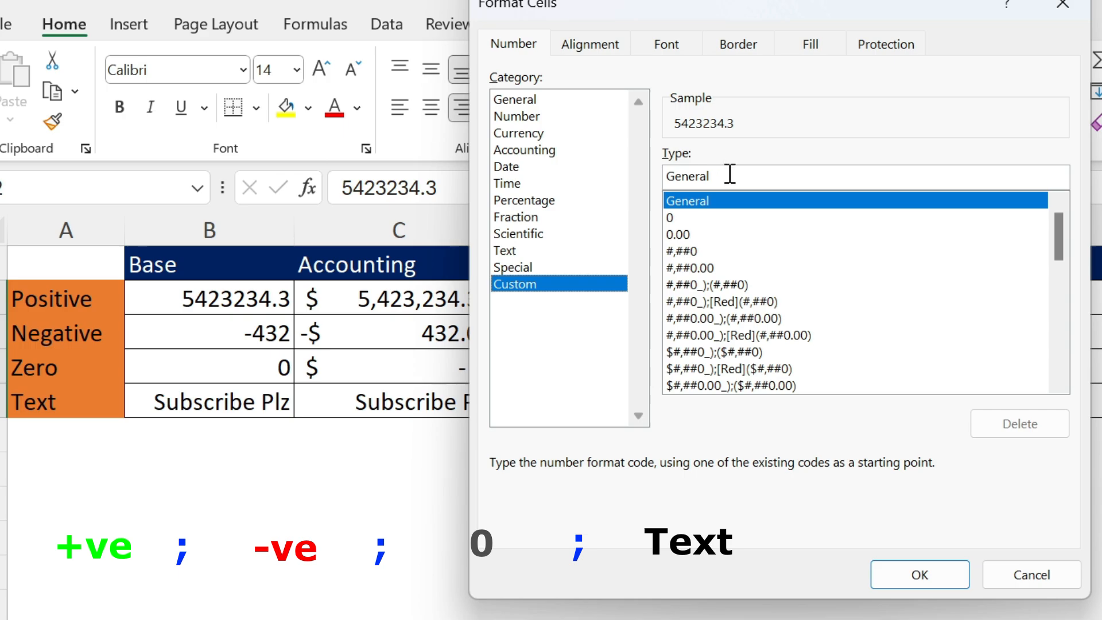
left_click_drag(728, 175, 642, 177)
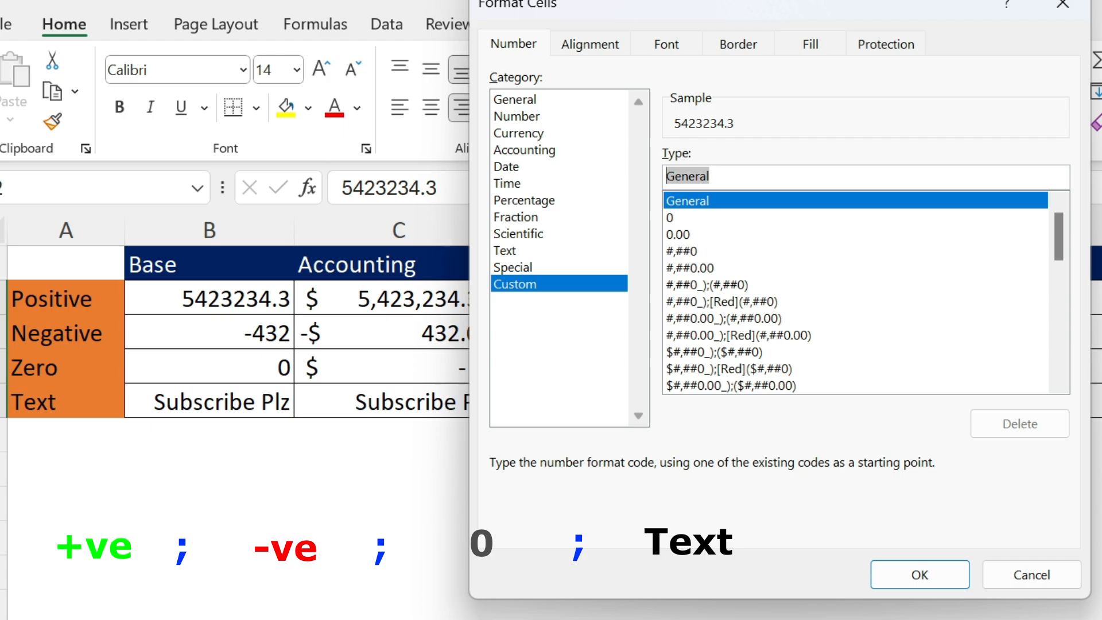
type("#")
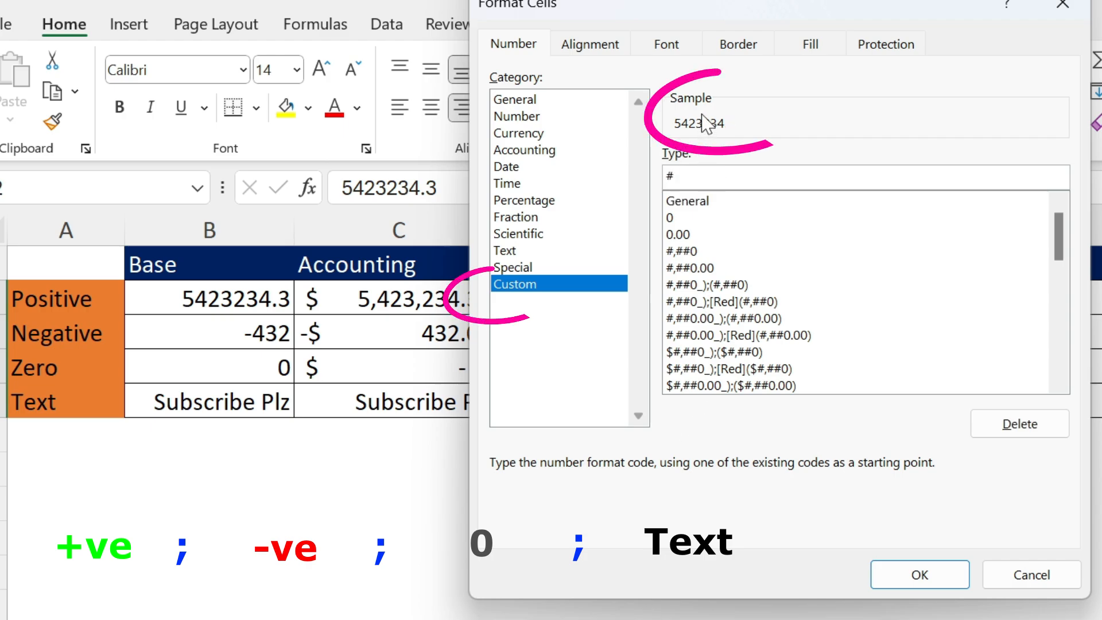
left_click_drag(717, 26, 752, 26)
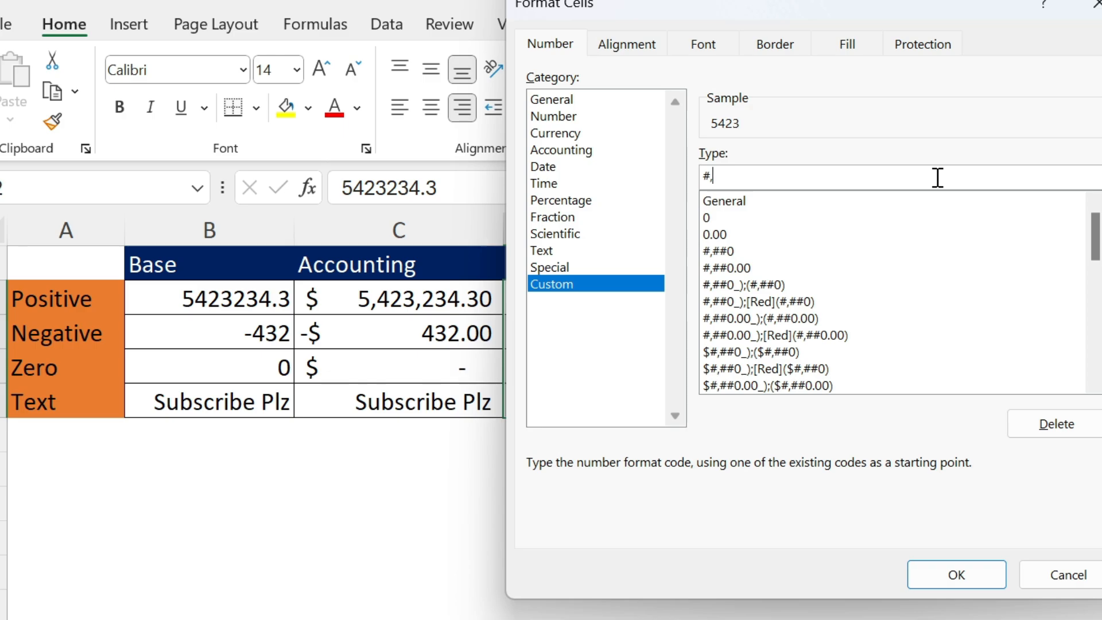
type("##0;-#,##0")
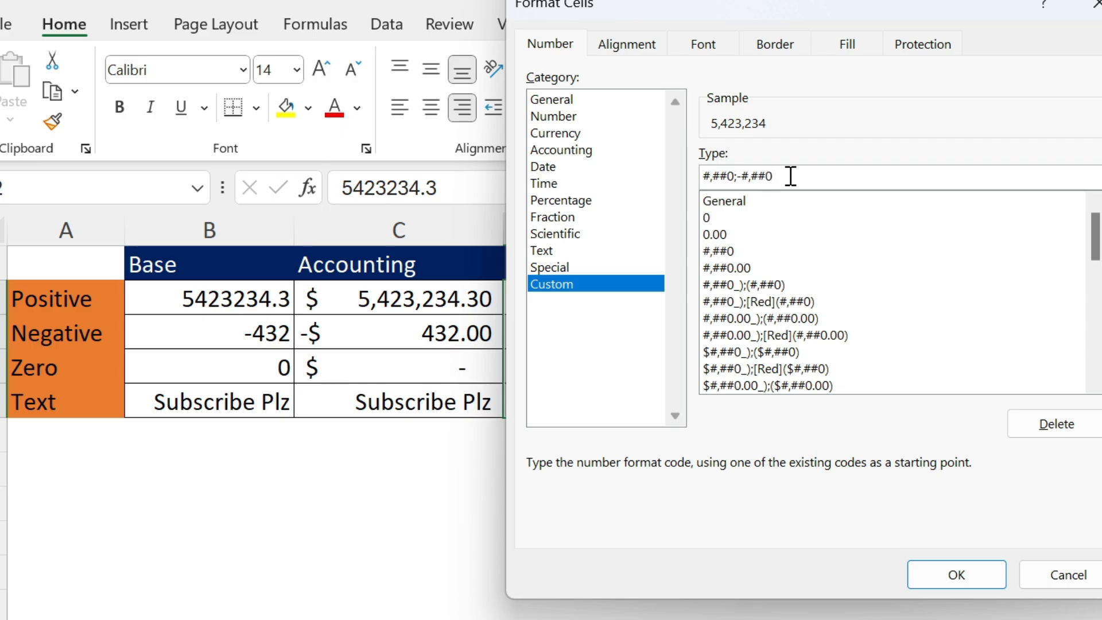
- Put the negative section in parentheses, complete the custom format as #,##0;(#,##0);-;@ and apply it to the Custom Base values
left_click(741, 176)
key("BackSpace")
type("(")
left_click(964, 574)
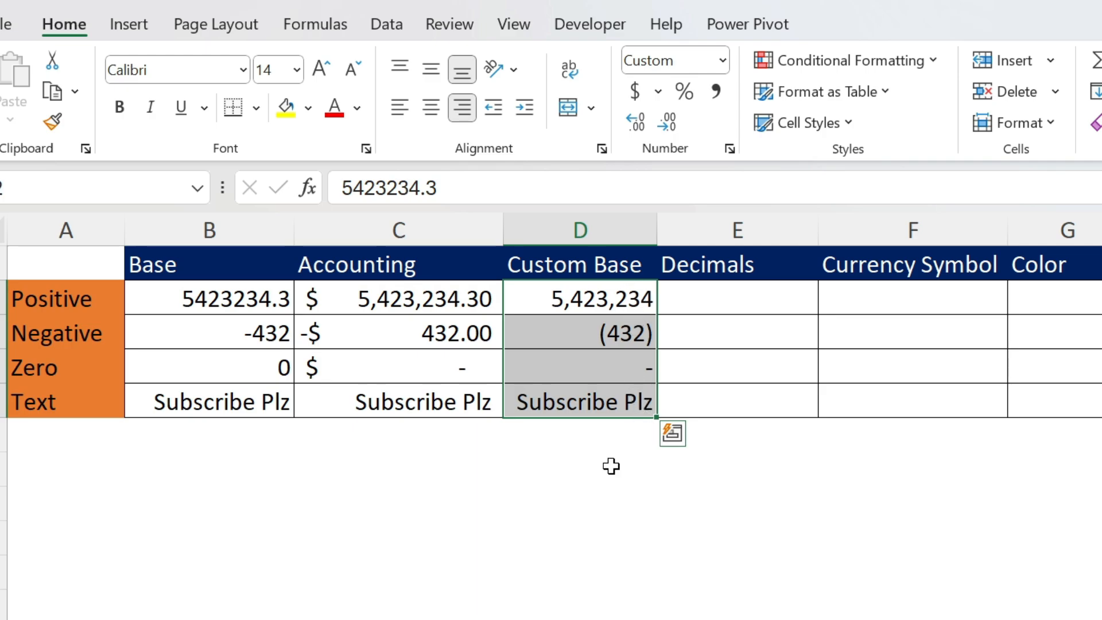
- Add parenthesis-width spacing to the Custom Base format by changing its code to #,##0_);(#,##0);-_);@_)
key("ctrl+1")
key("ctrl+Page_Down")
left_click(729, 150)
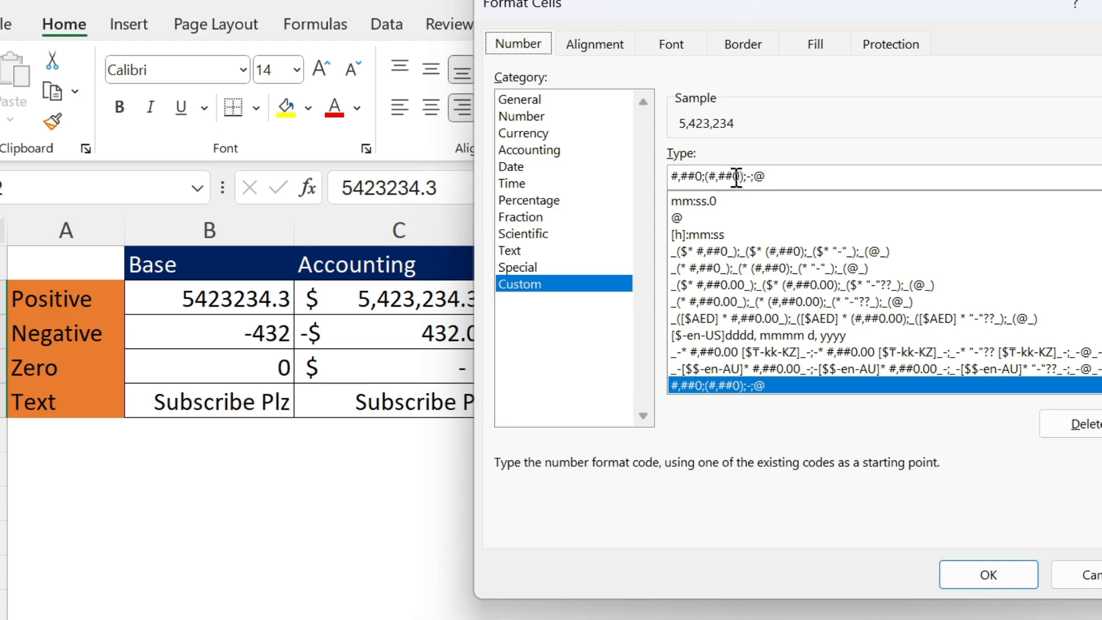
left_click(703, 176)
type("_")
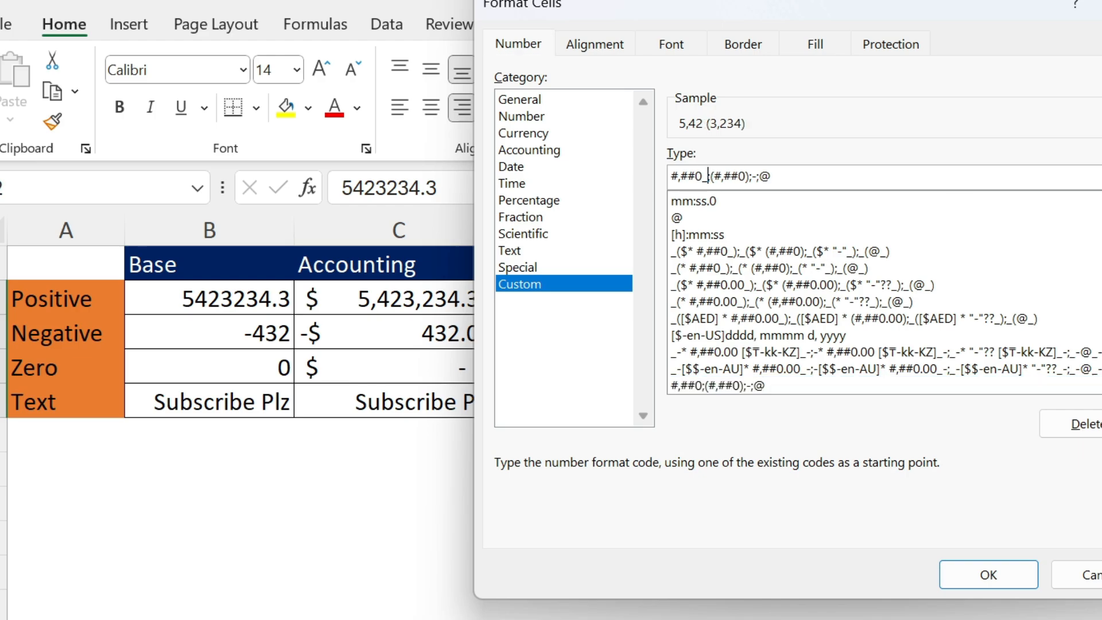
type(");")
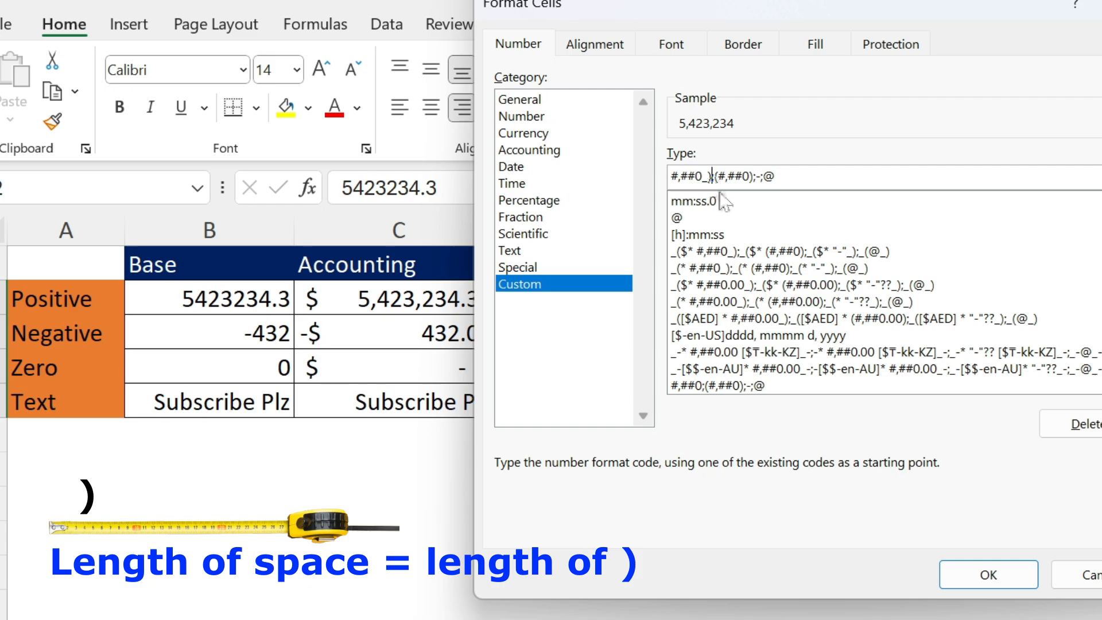
left_click(762, 176)
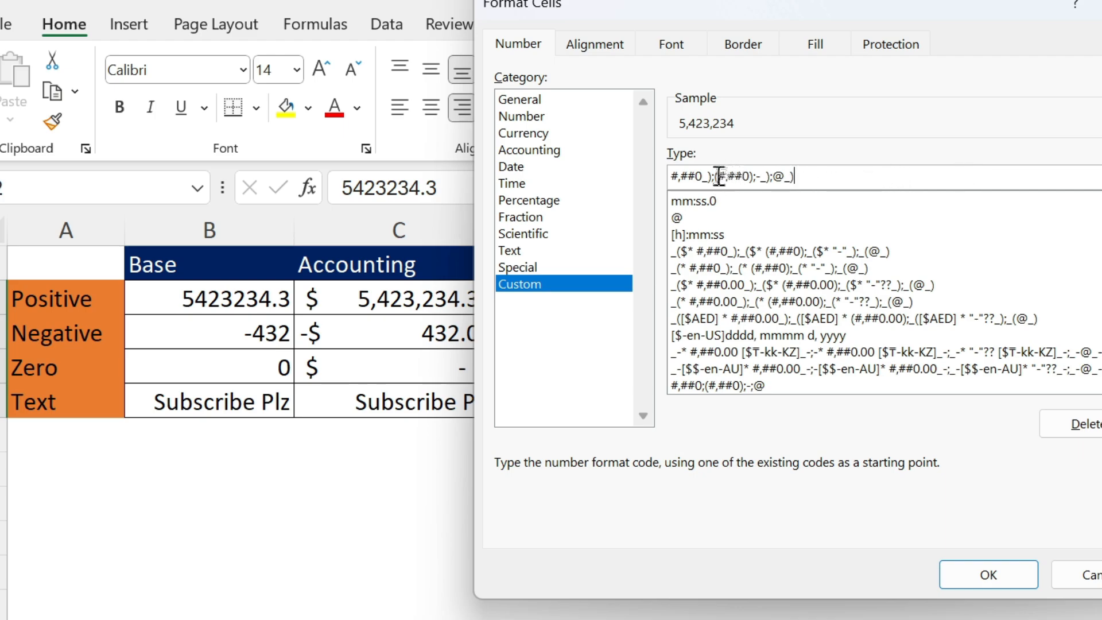
left_click(985, 575)
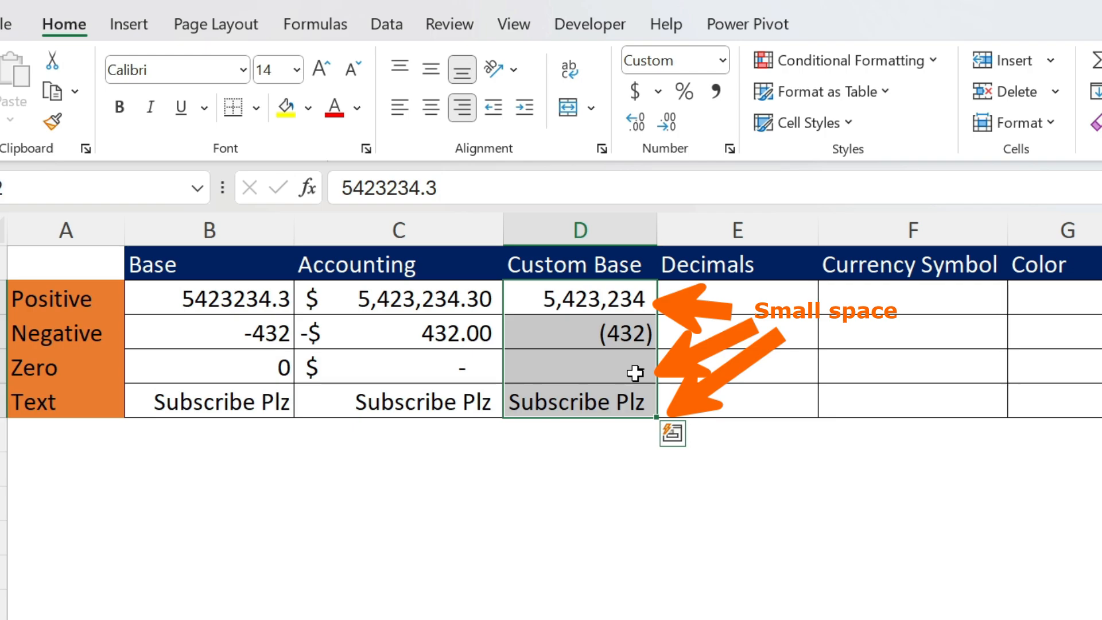
- Copy the four Custom Base values with their formatting into the Decimals column
key("ctrl+c")
left_click(698, 299)
key("ctrl+v")
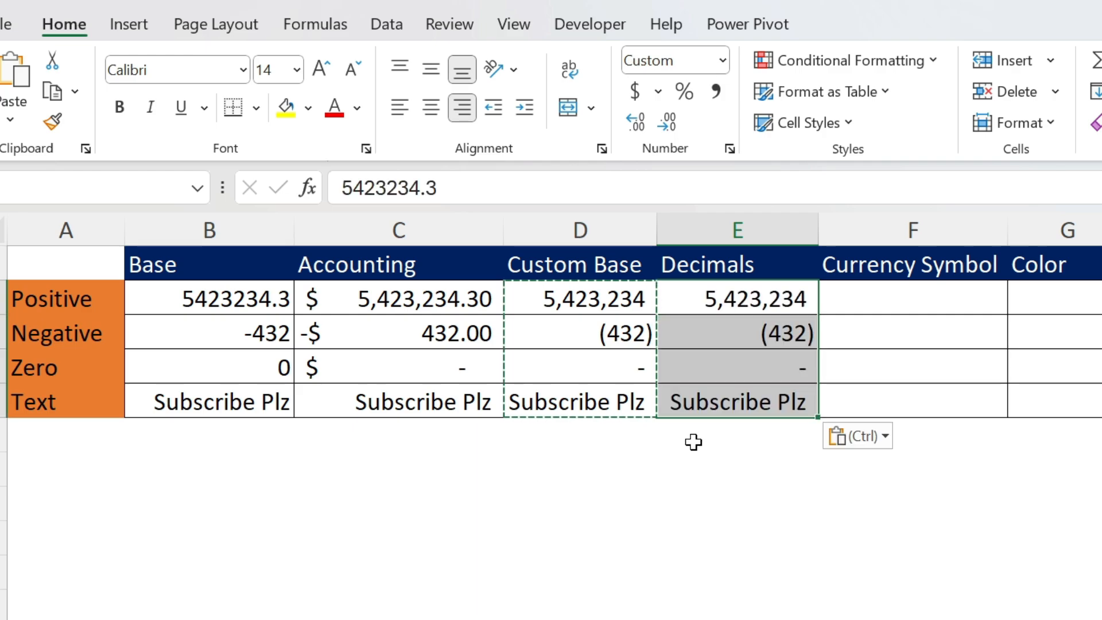
- Add two decimal places to the Decimals column by setting its custom format to #,##0.00_);(#,##0.00);-_);@_)
left_click(730, 149)
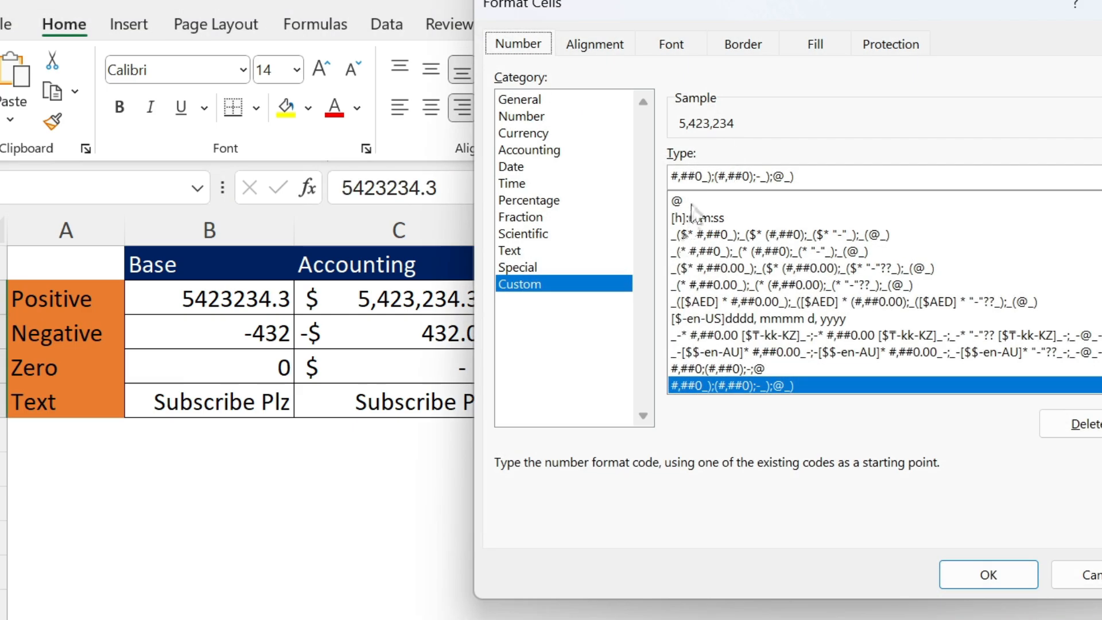
left_click(700, 177)
type(".")
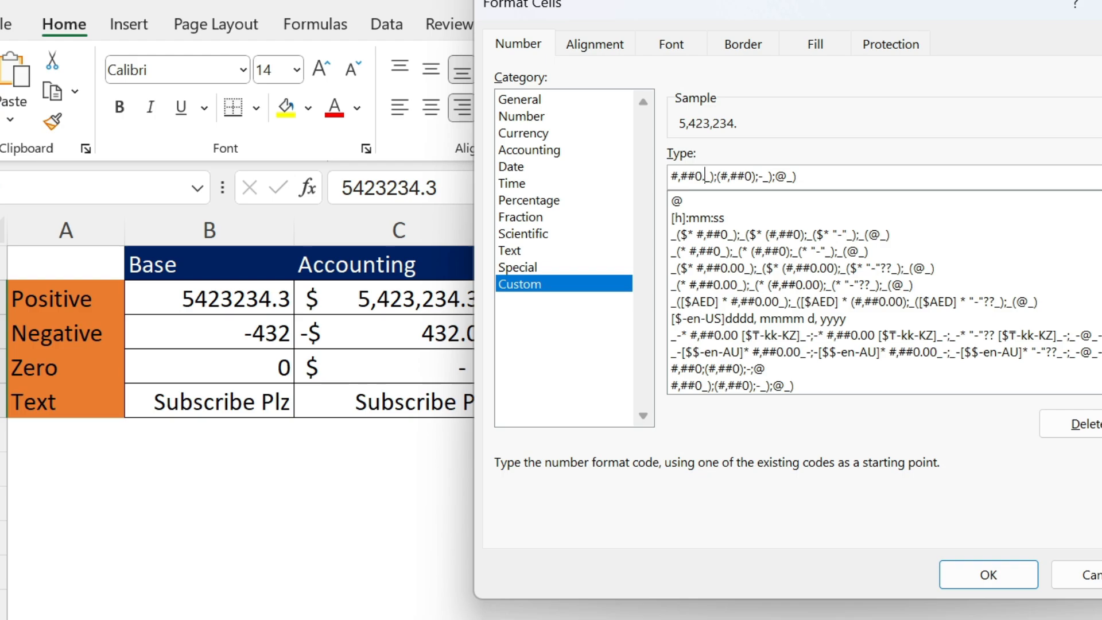
type("0")
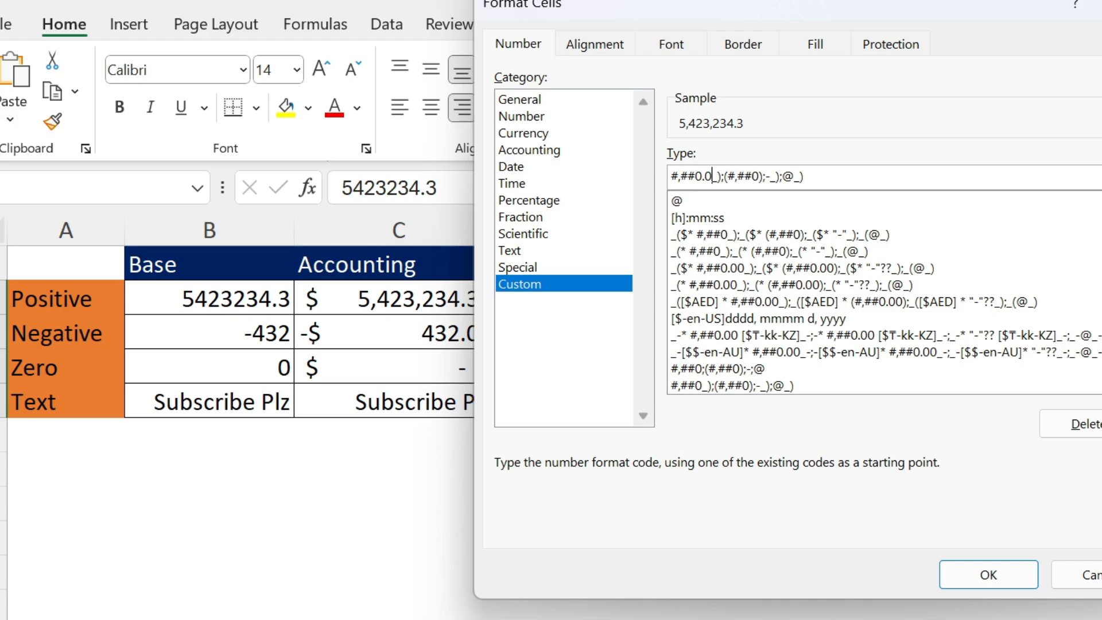
type("0")
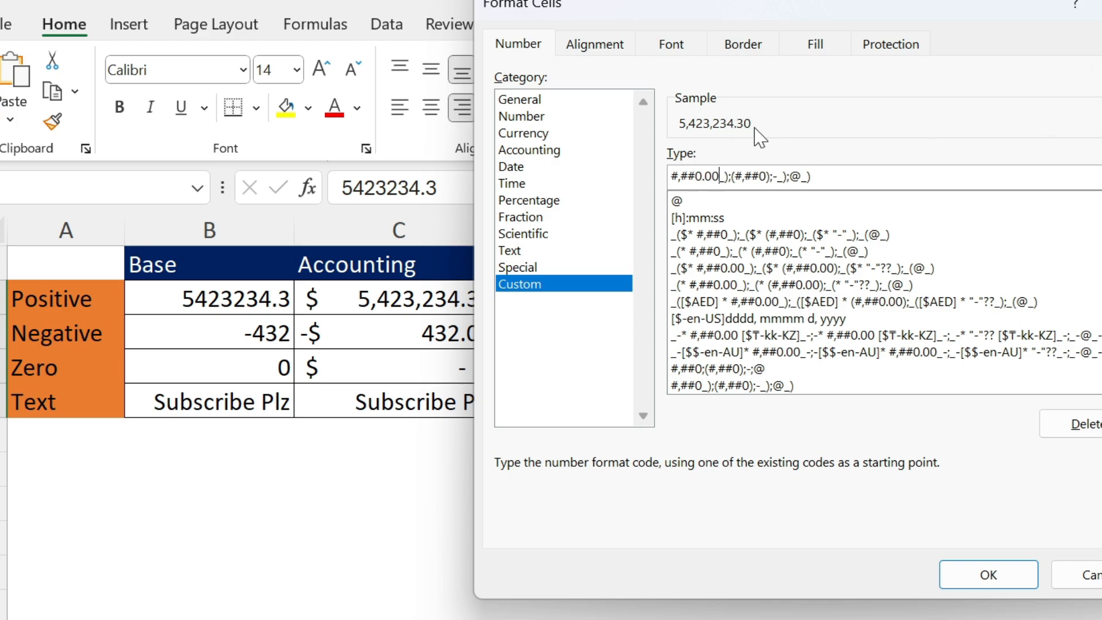
left_click(767, 175)
type(".00")
left_click(970, 580)
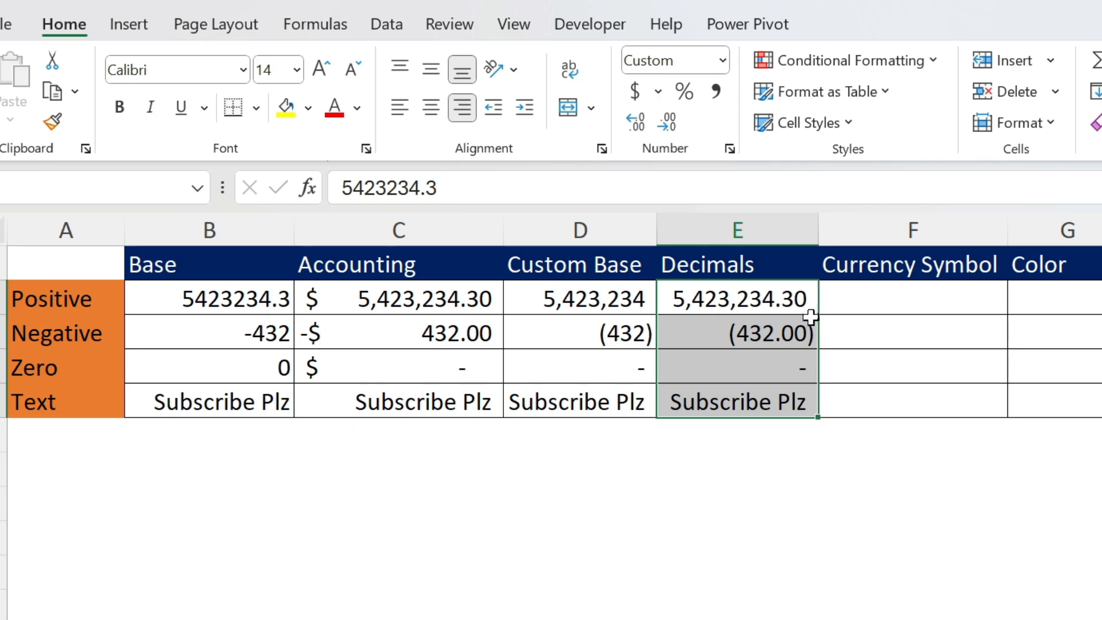
- Copy the four Decimals values with their formatting into the Currency Symbol column
key("ctrl+c")
left_click(879, 293)
key("ctrl+v")
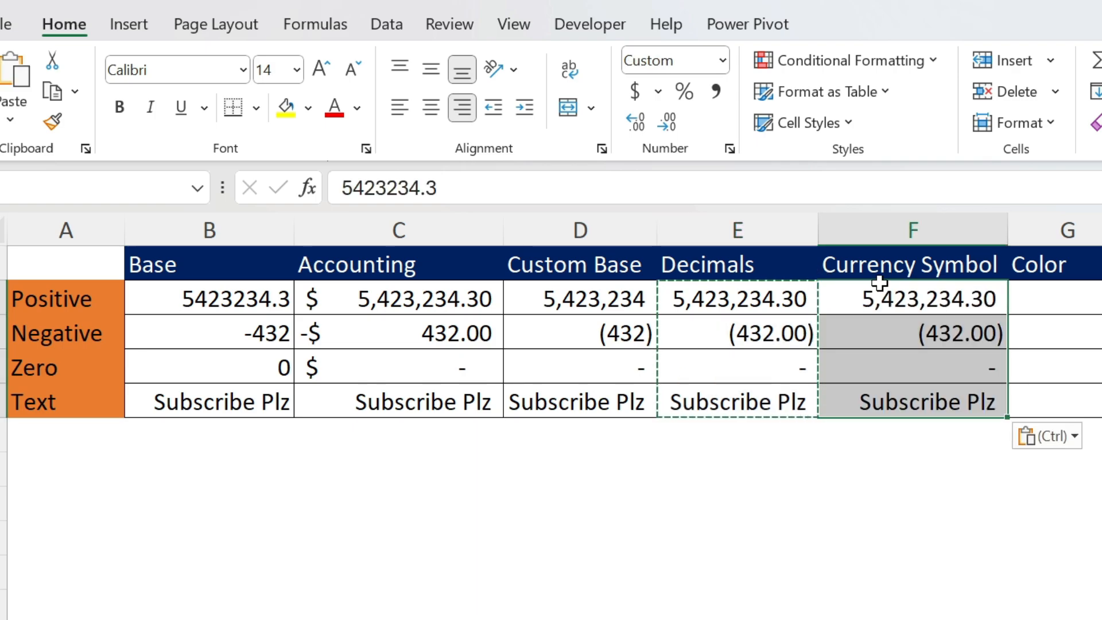
- Add dollar signs to the Currency Symbol column's positive and negative values by setting its custom format to $#,##0.00_);$(#,##0.00);-_);@_)
left_click(729, 150)
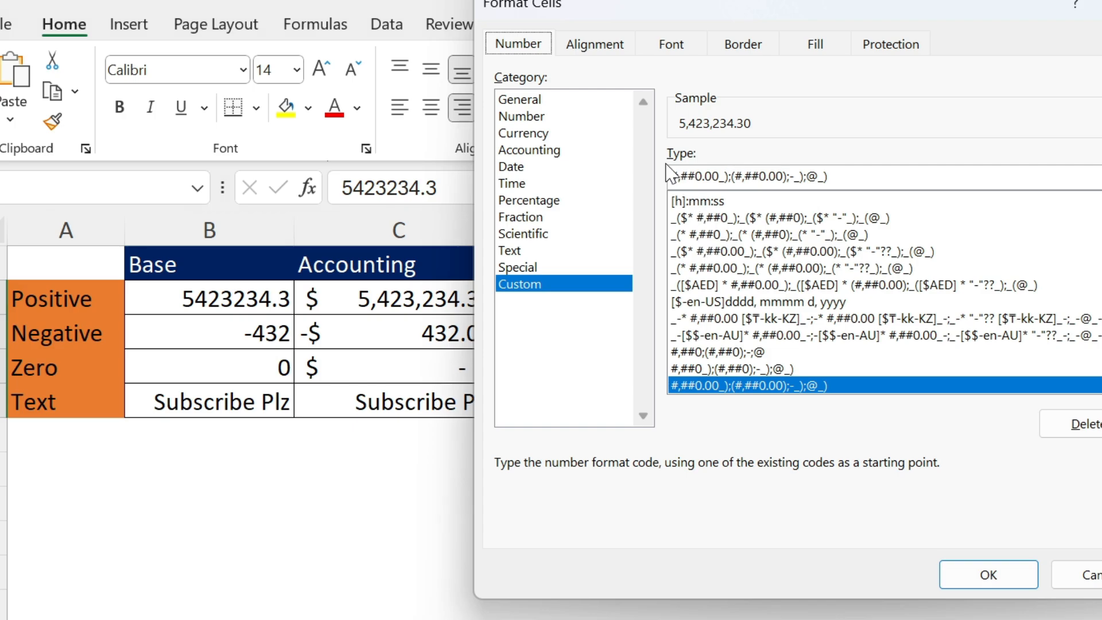
left_click(673, 176)
type("$")
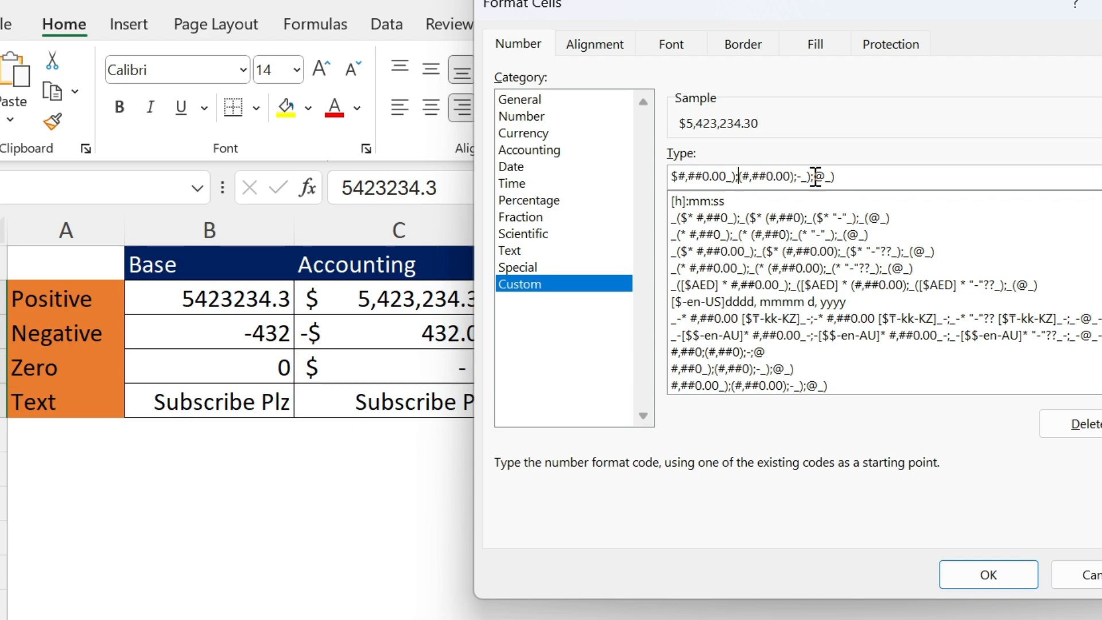
type("$")
left_click(992, 579)
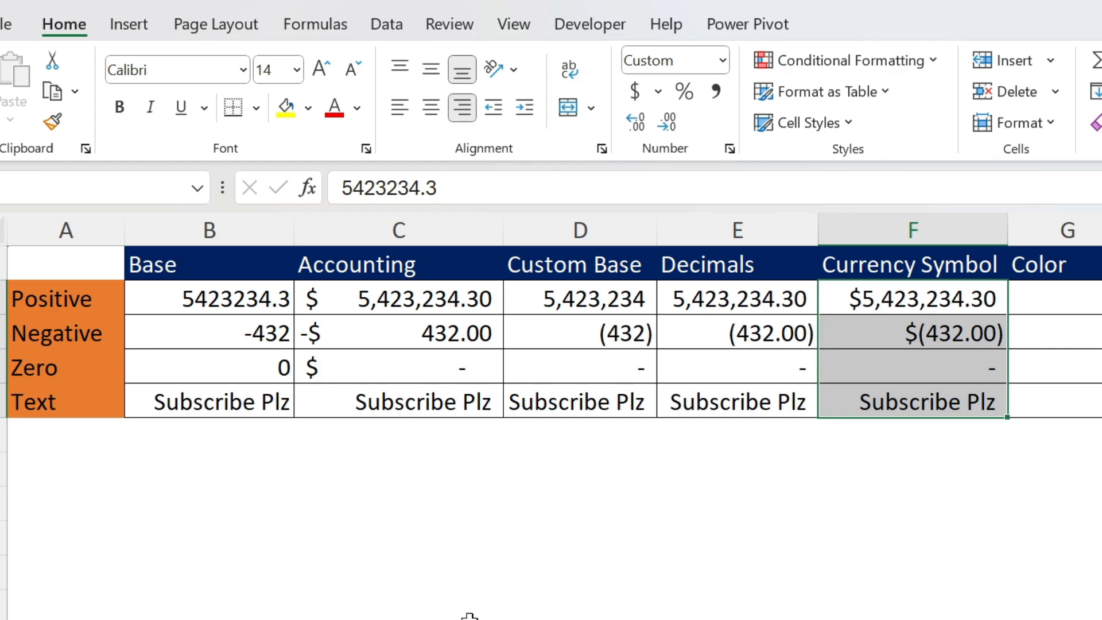
- Separate the dollar signs from the numbers in the Currency Symbol column with the custom format $* #,##0.00_);$* (#,##0.00);-_);@_)
key("ctrl+Page_Up")
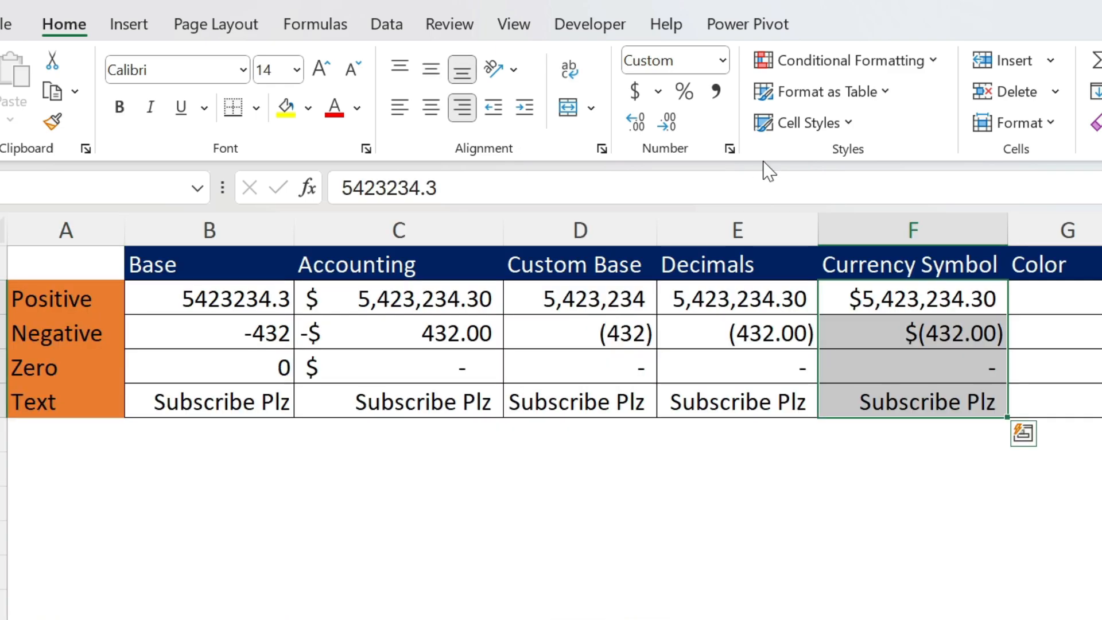
left_click(733, 151)
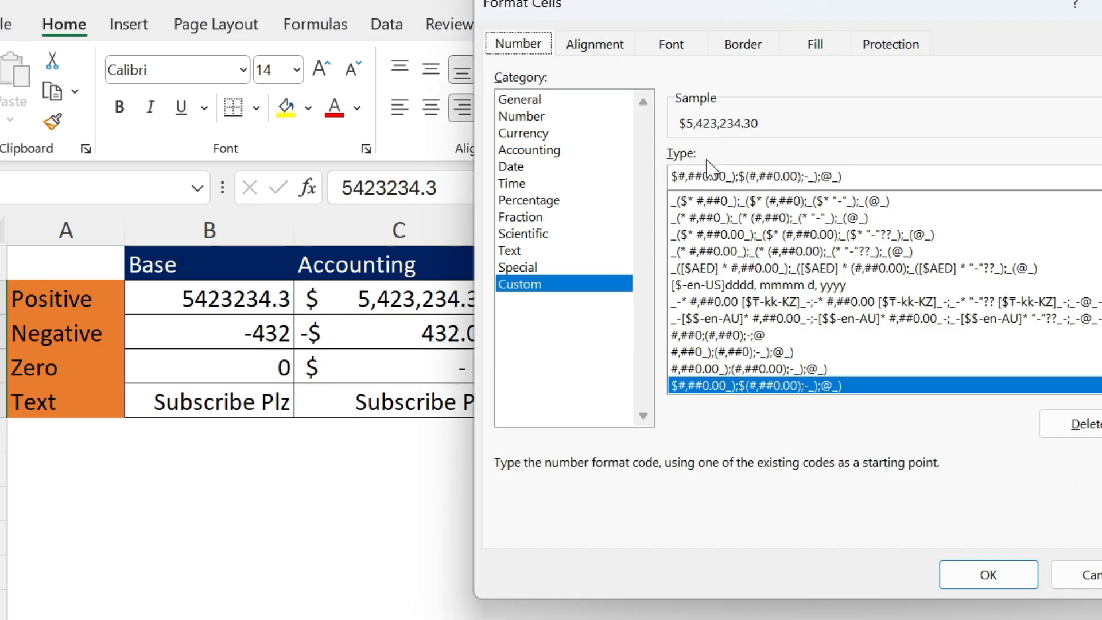
left_click(675, 172)
type("*")
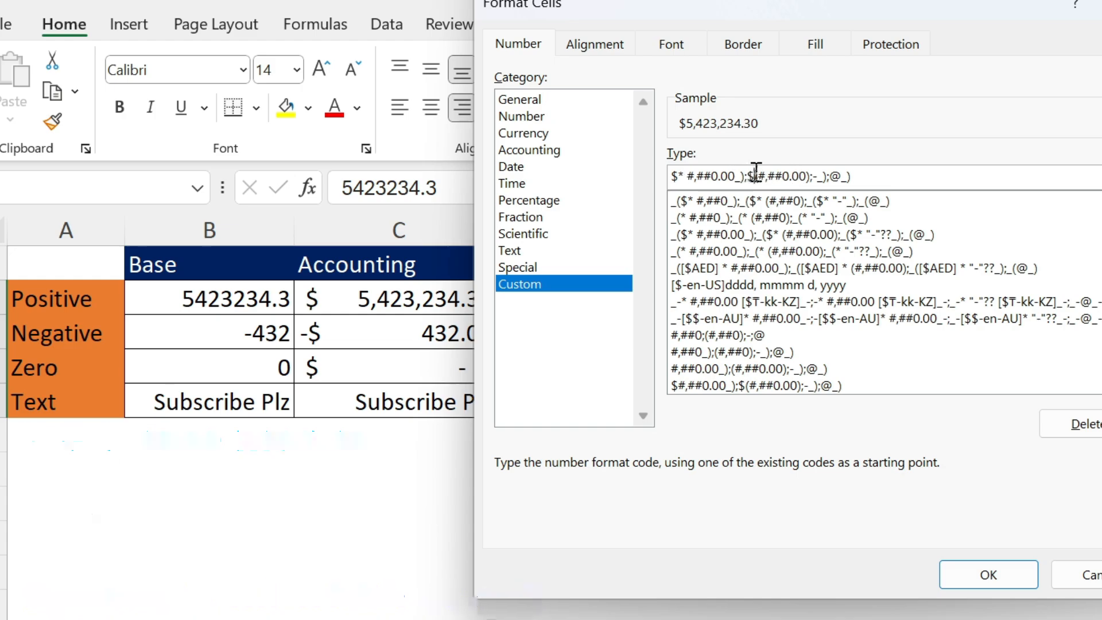
type("*")
left_click(989, 575)
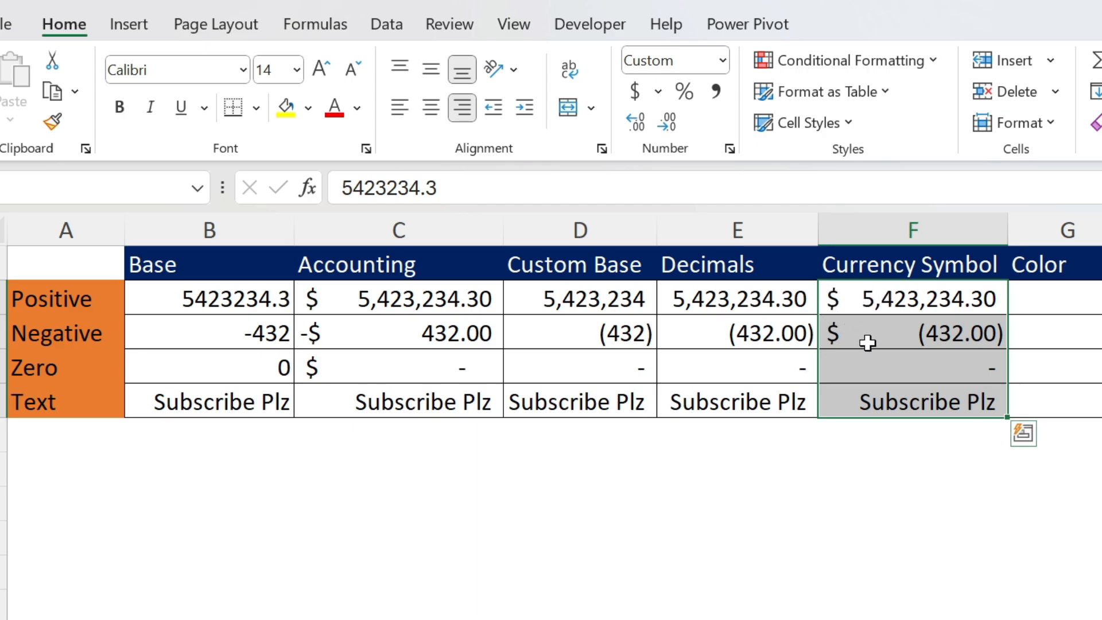
- Copy the four Currency Symbol values with their formatting into the Color column and autofit that column's width
key("ctrl+c")
left_click(1047, 314)
key("ctrl+v")
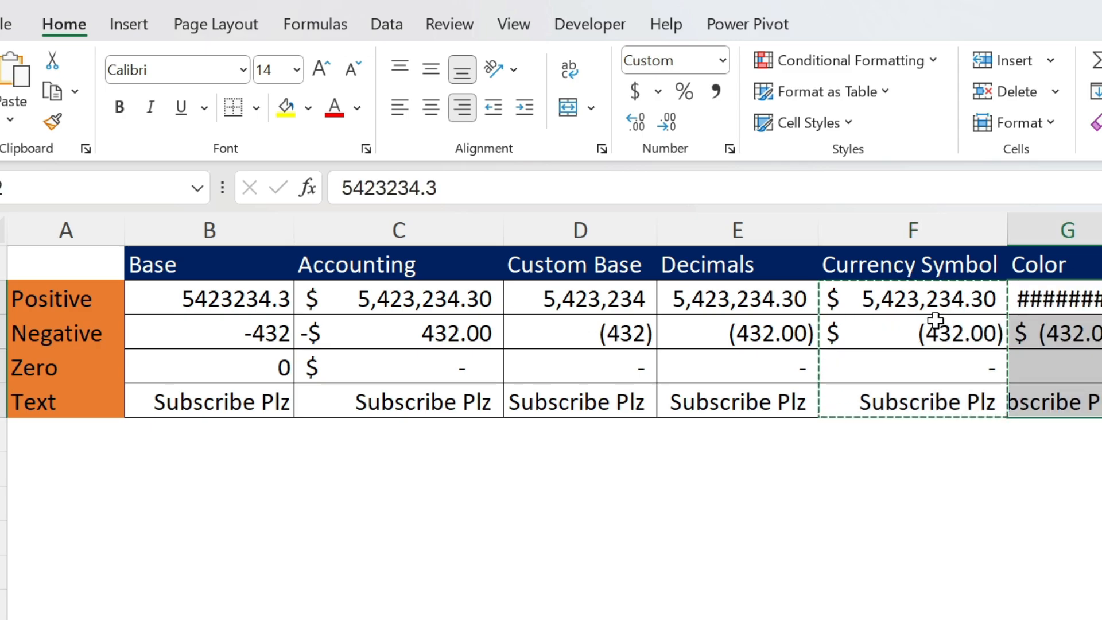
double_click(1101, 230)
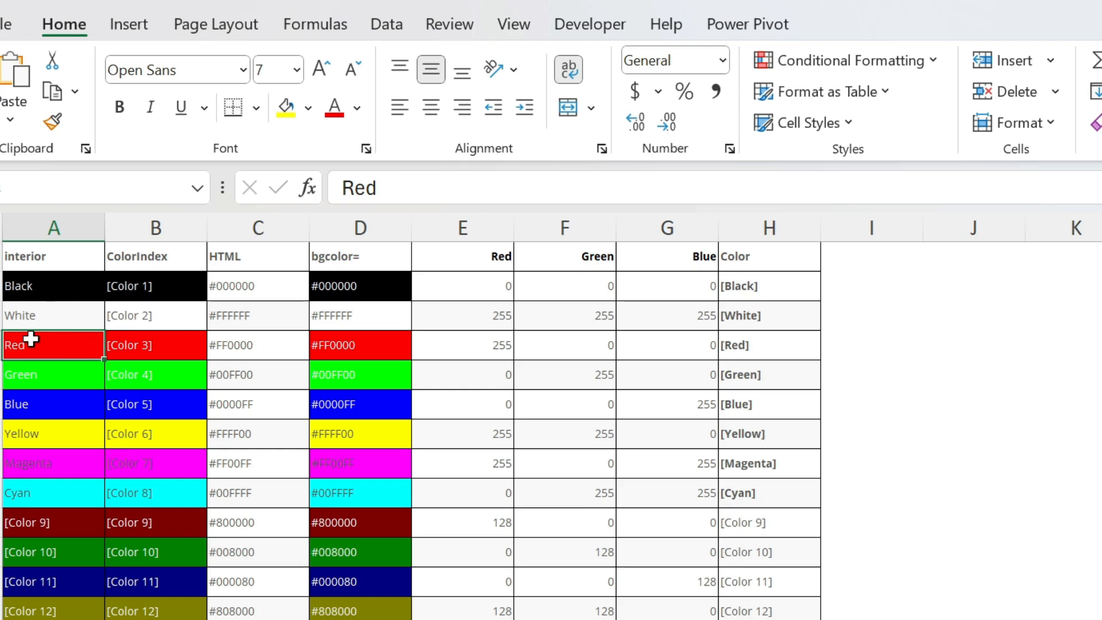
- Check the color codes on the Colors sheet and set the Color column's custom format to [Color 10]$* #,##0.00_);[Red]$* (#,##0.00);-_);@_)
left_click(41, 298)
scroll(49, 500, "down", 2)
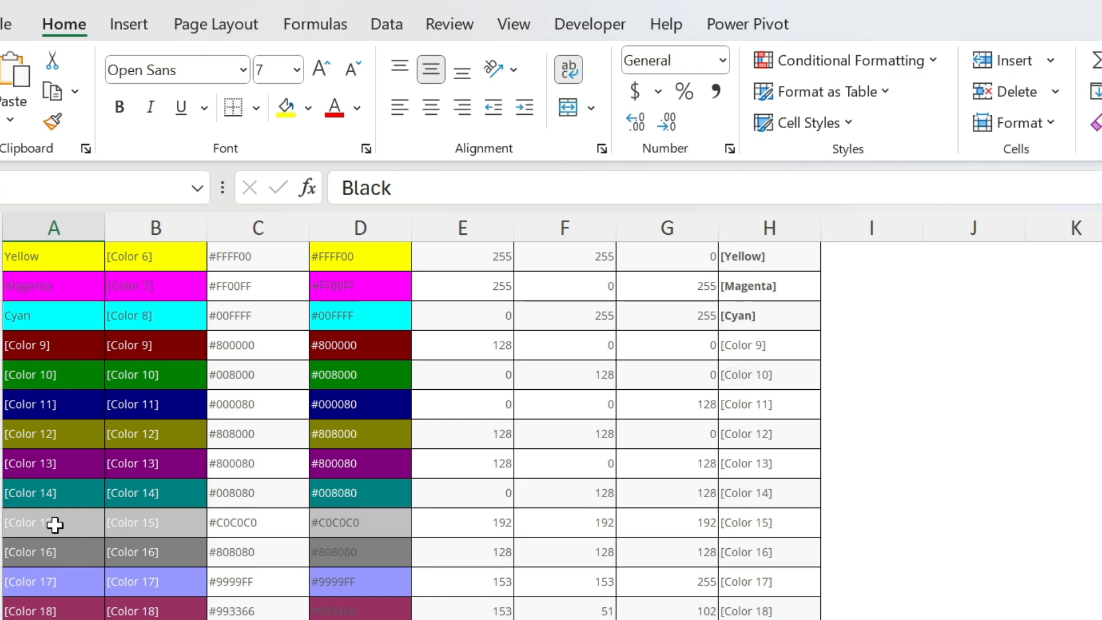
left_click(53, 380)
scroll(63, 341, "up", 2)
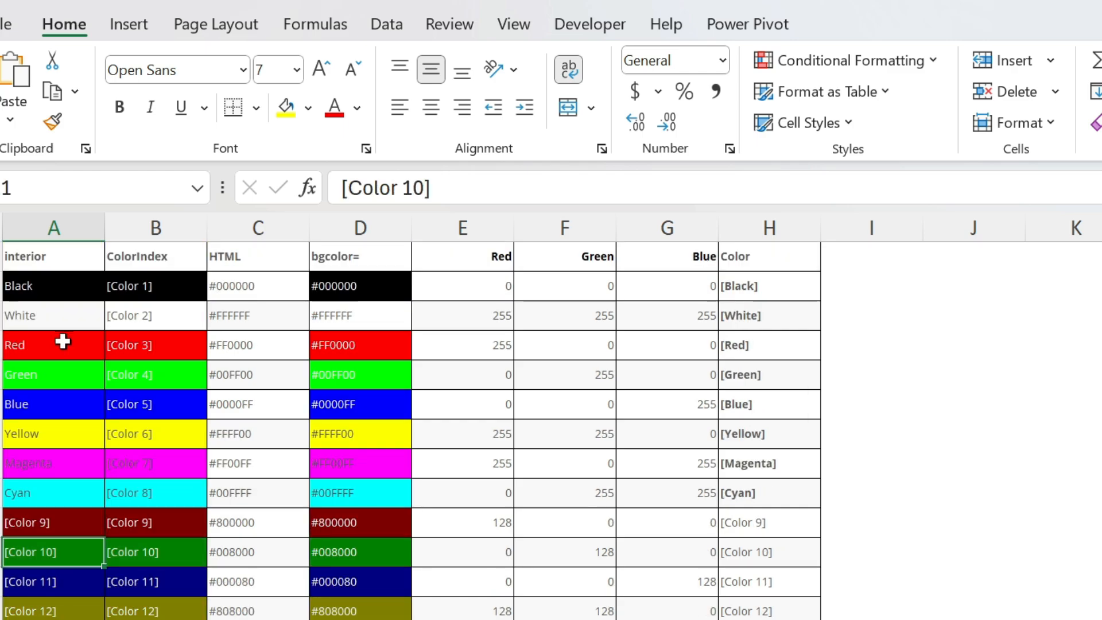
left_click(62, 341)
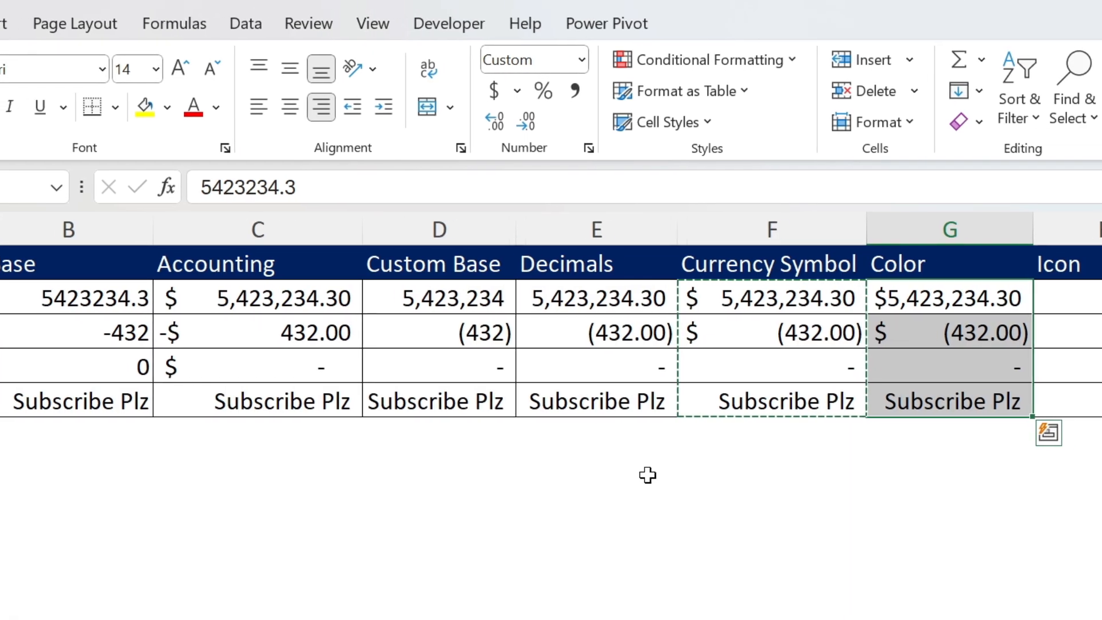
left_click(591, 148)
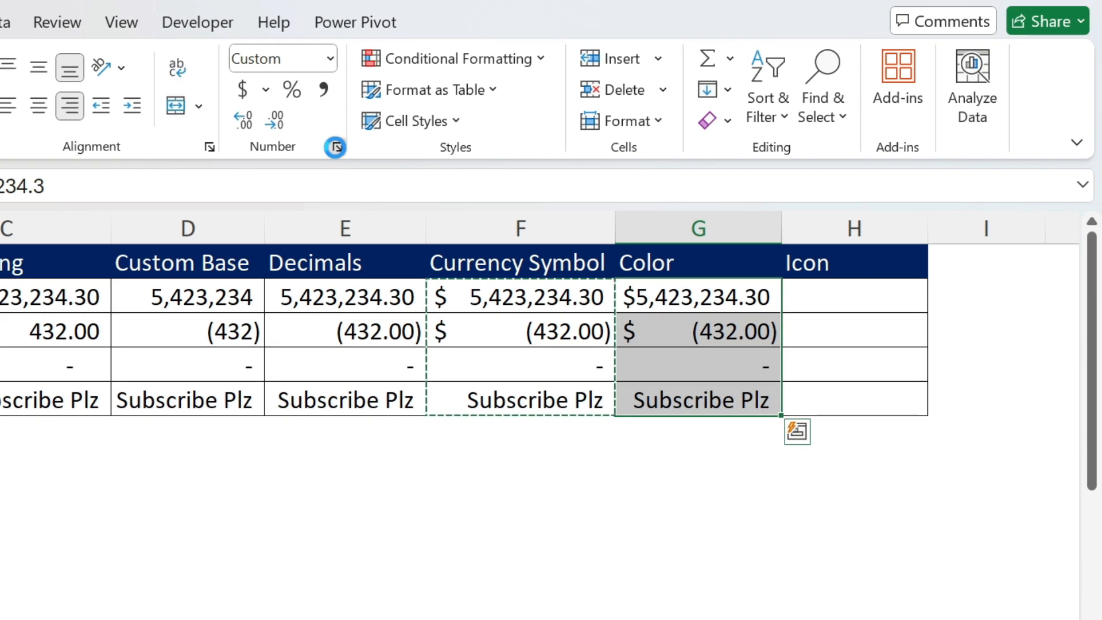
left_click(280, 175)
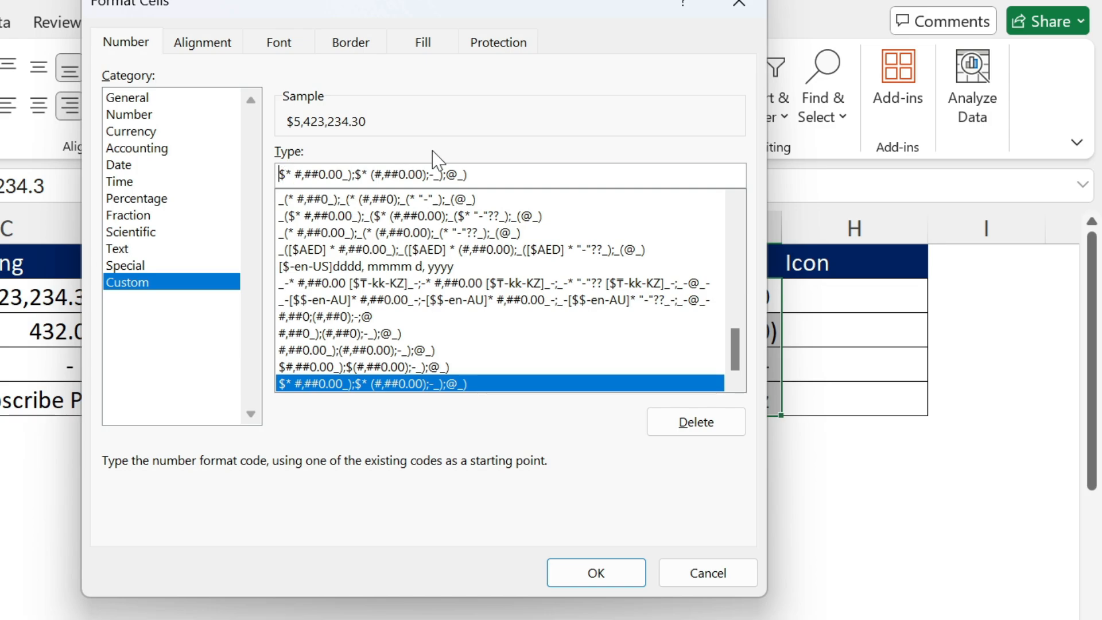
type("[")
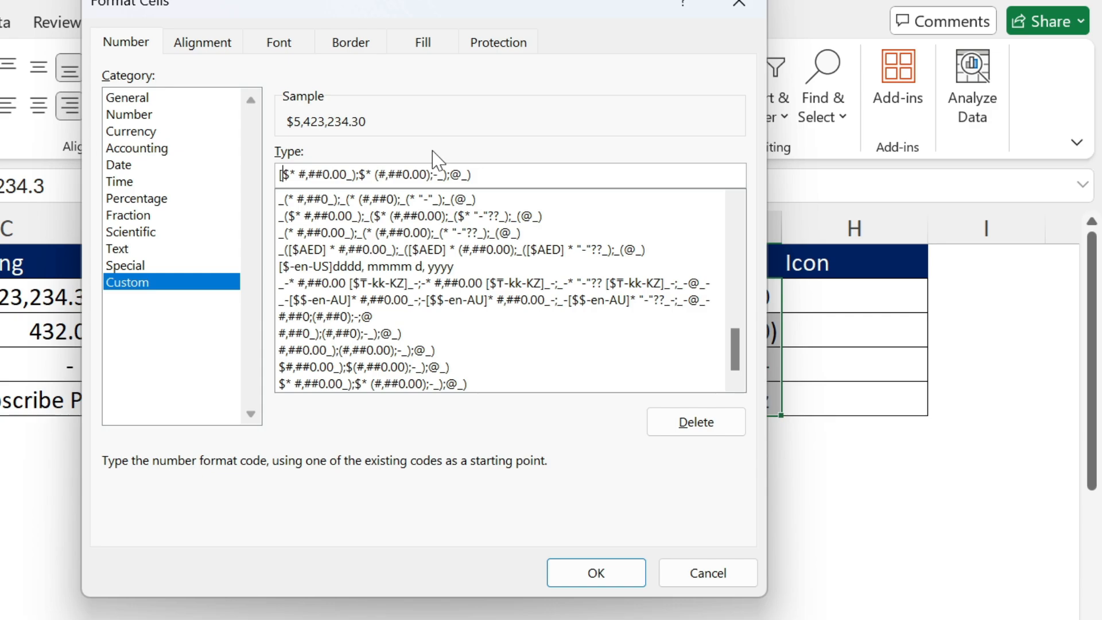
type("Color 10")
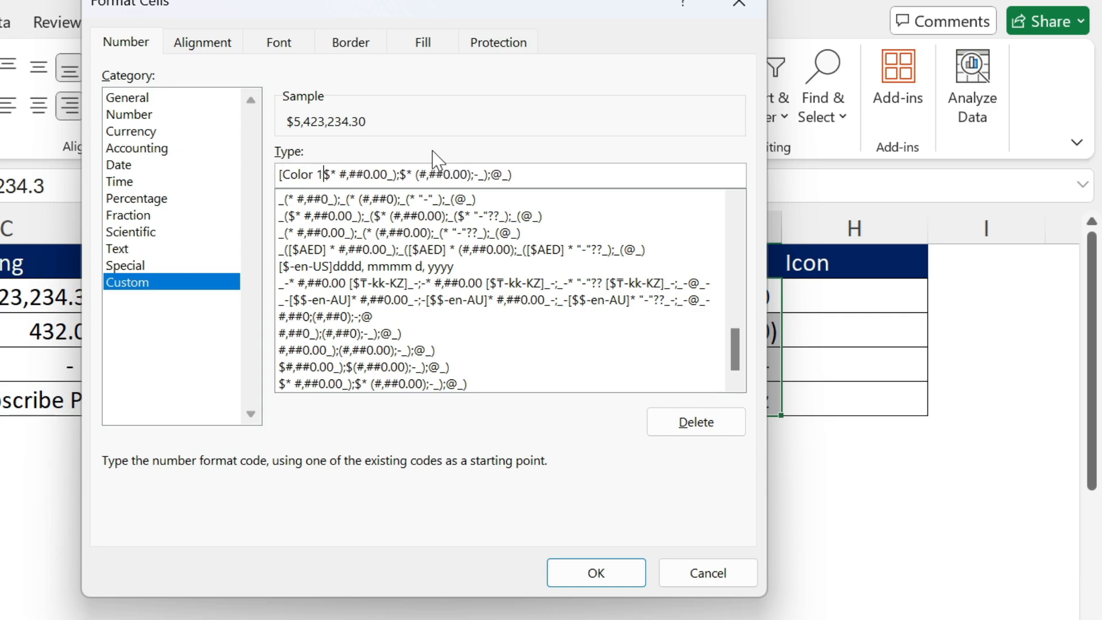
type("]$* #,##0.00_);")
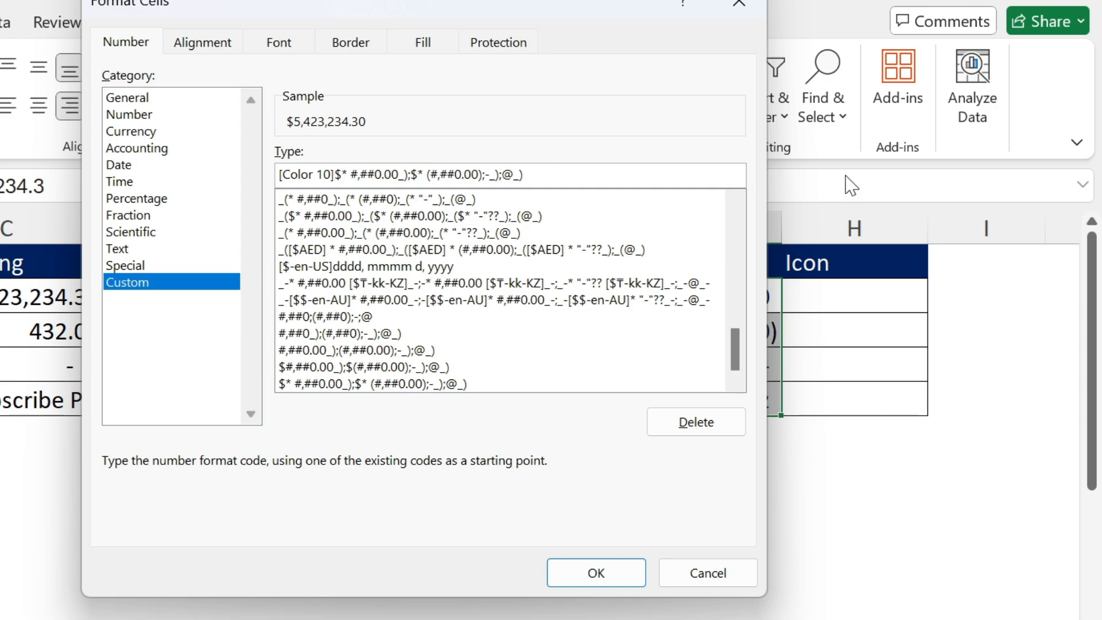
type("[Red]")
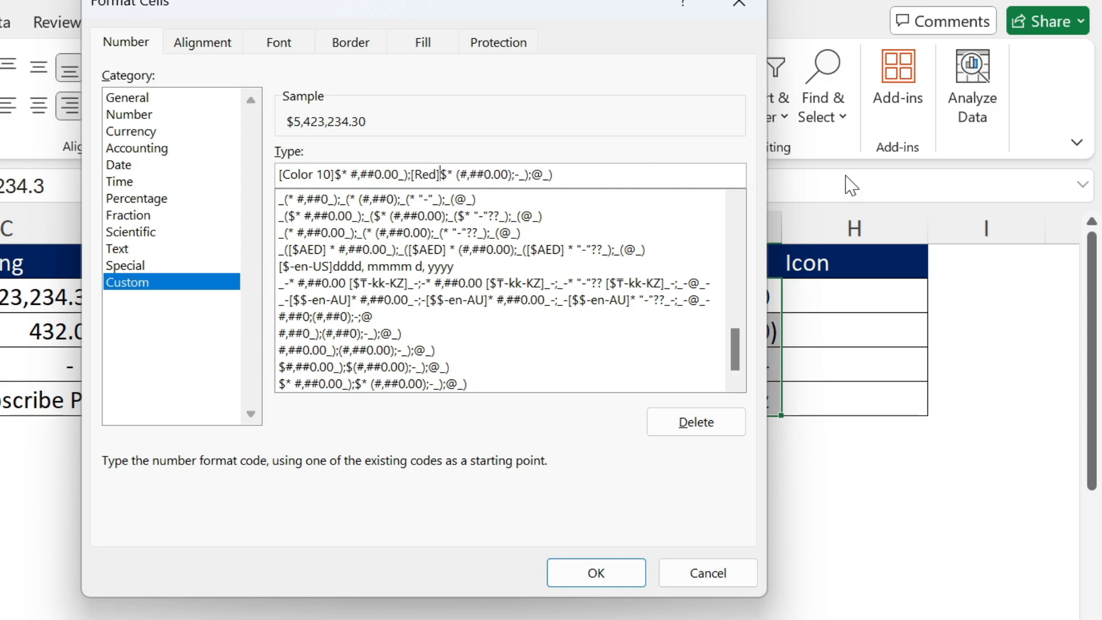
left_click(609, 572)
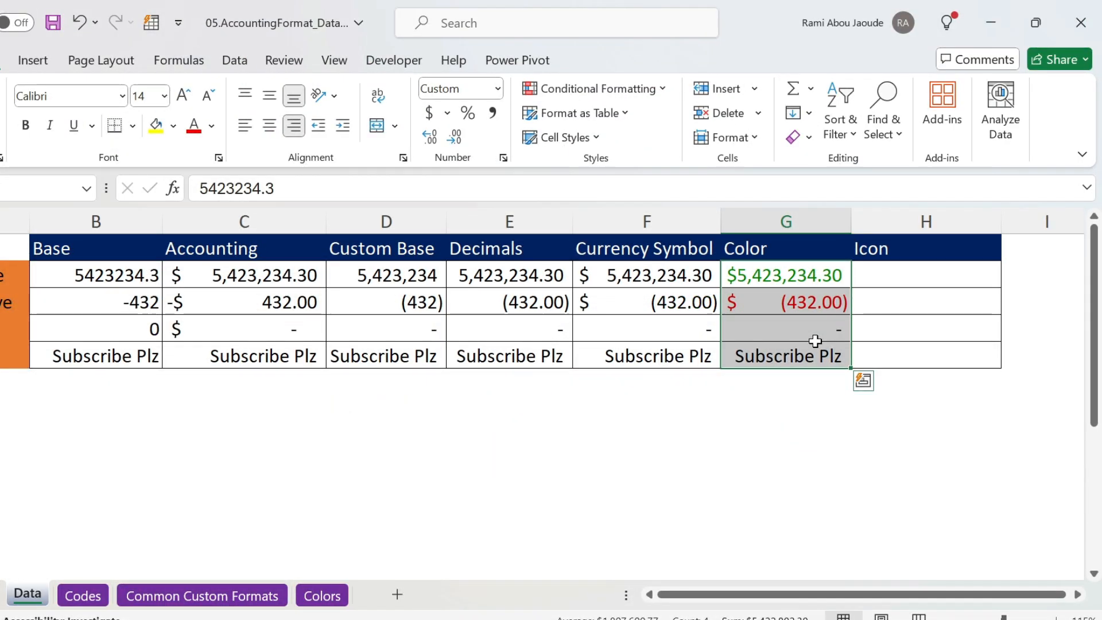
- Copy the four Color values with their formatting into the Icon column
key("ctrl+c")
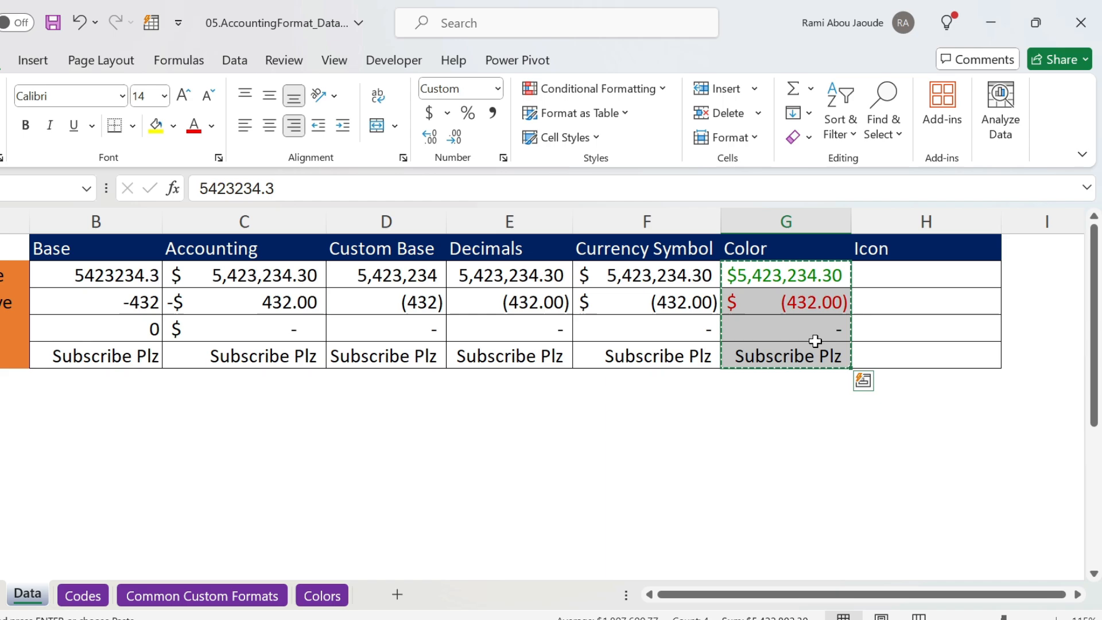
left_click(881, 275)
key("ctrl+v")
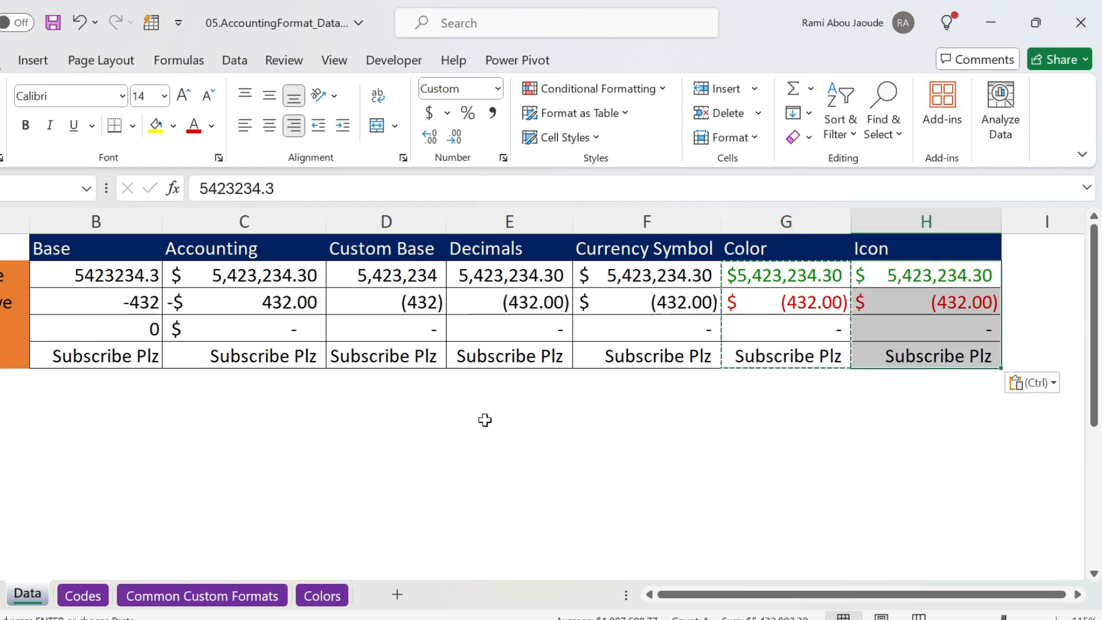
- Insert the Black Down-Pointing Triangle and Black Up-Pointing Triangle symbols into a blank cell below the Custom Base column
left_click(394, 418)
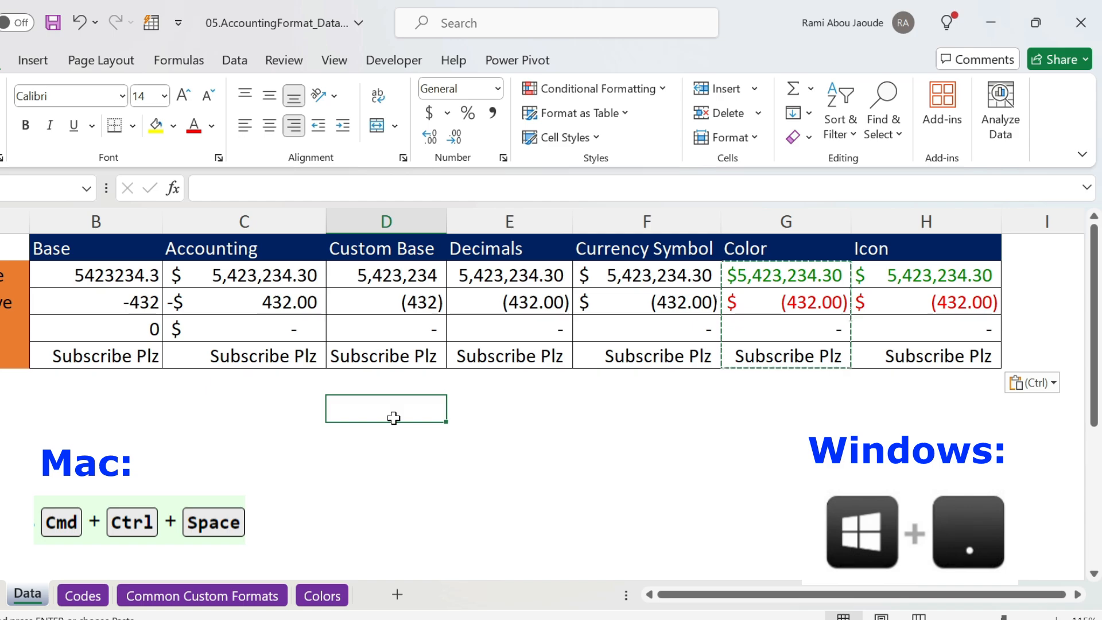
key("super+period")
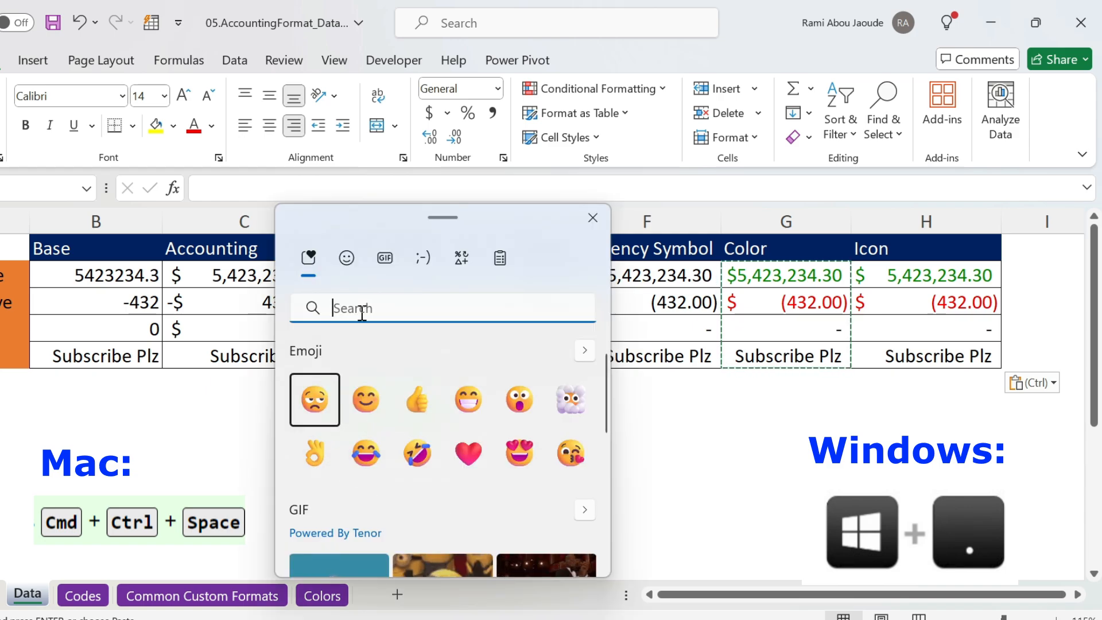
key("Escape")
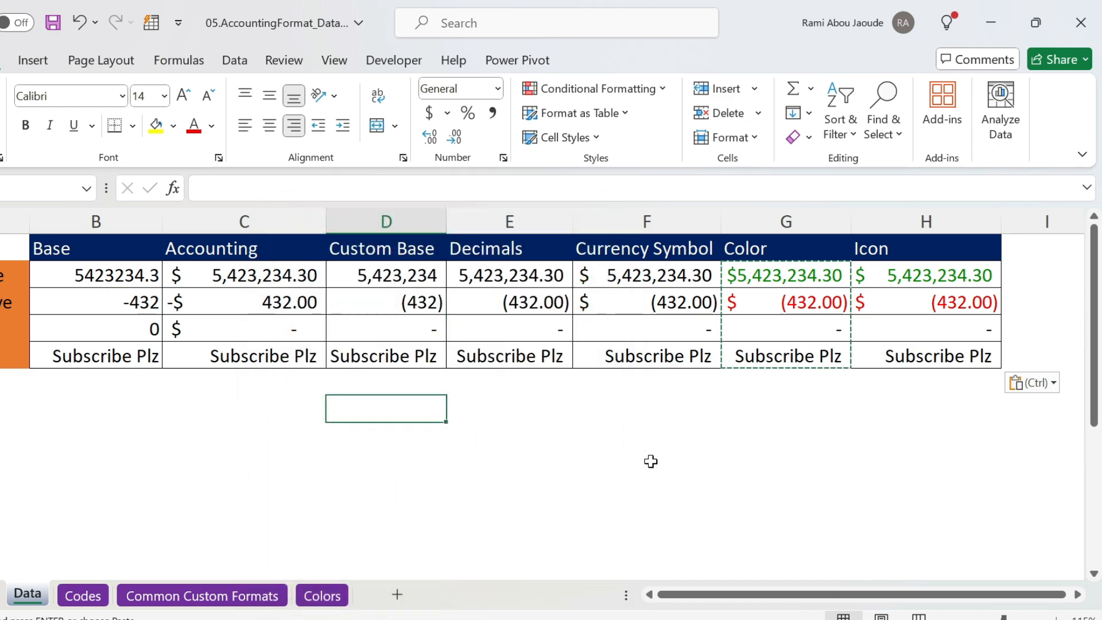
left_click(34, 60)
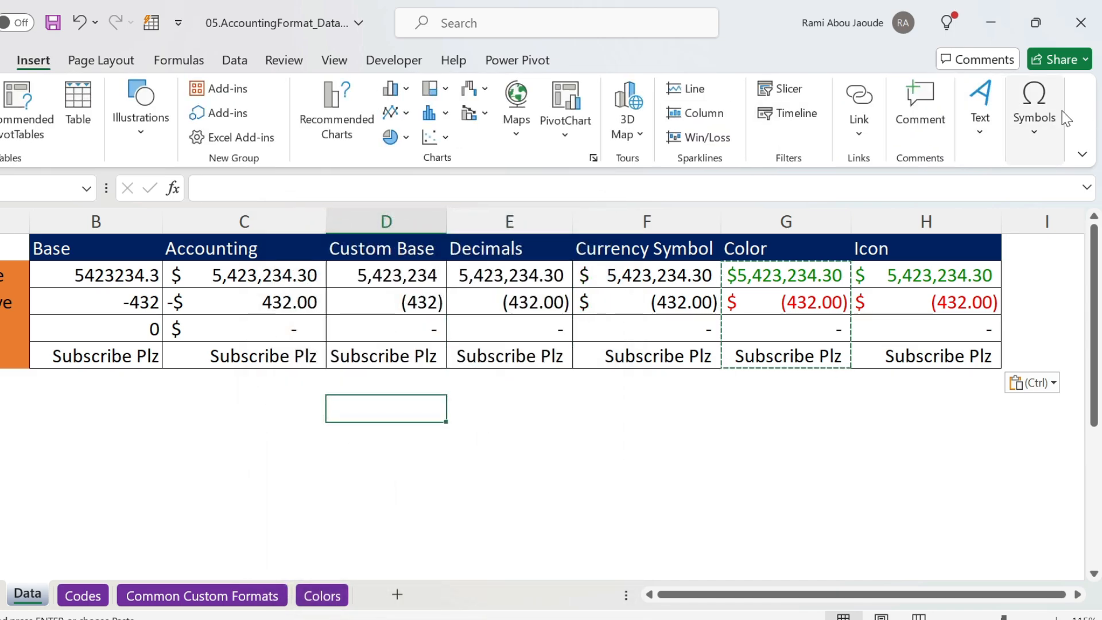
left_click(1033, 109)
left_click(1072, 195)
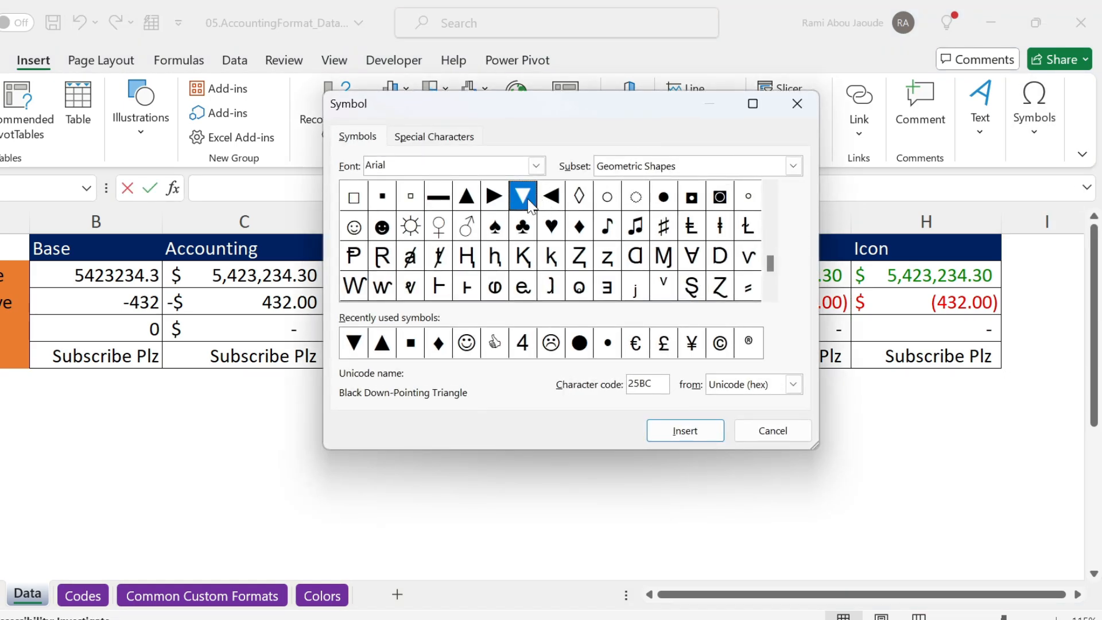
double_click(528, 201)
double_click(464, 198)
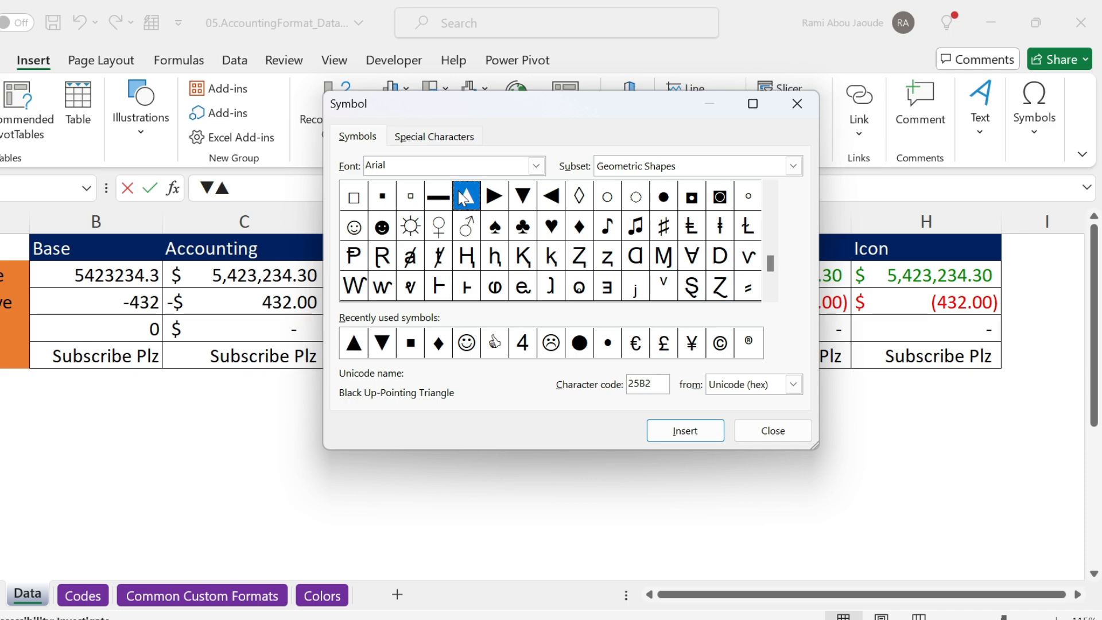
left_click(746, 431)
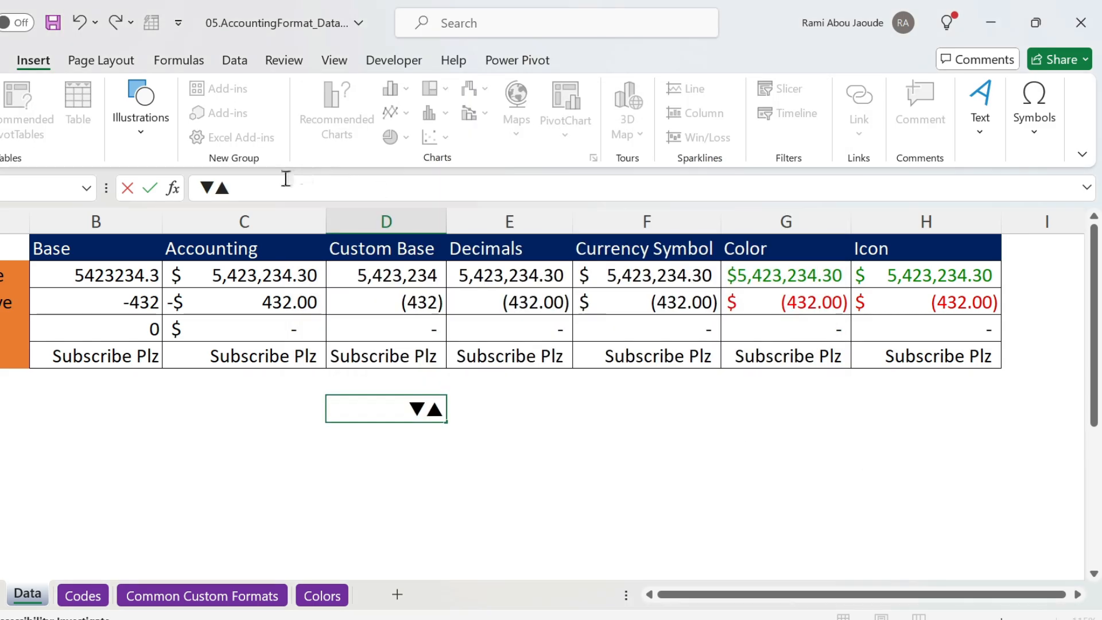
- Copy both triangle symbols from the cell being edited and discard the cell entry
double_click(256, 182)
key("ctrl+c")
key("Escape")
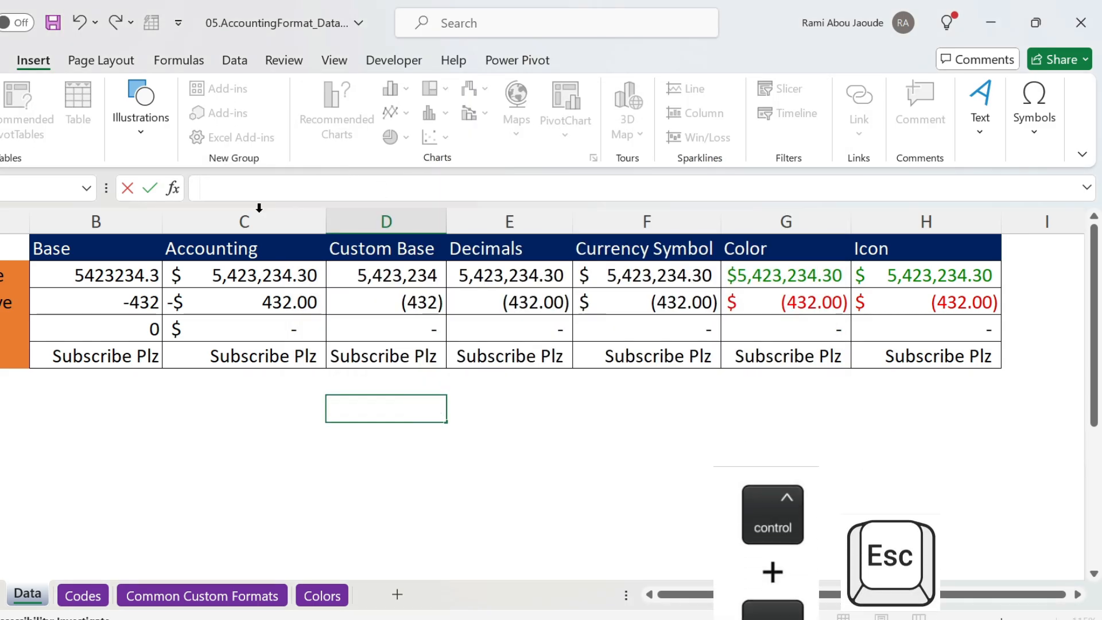
- Add the copied triangles to the Icon column by setting its custom format to [Color10]▲$* #,##0.00_);[Red]▼$* (#,##0.00);-_);@_)
left_click_drag(890, 275, 894, 347)
left_click(1, 60)
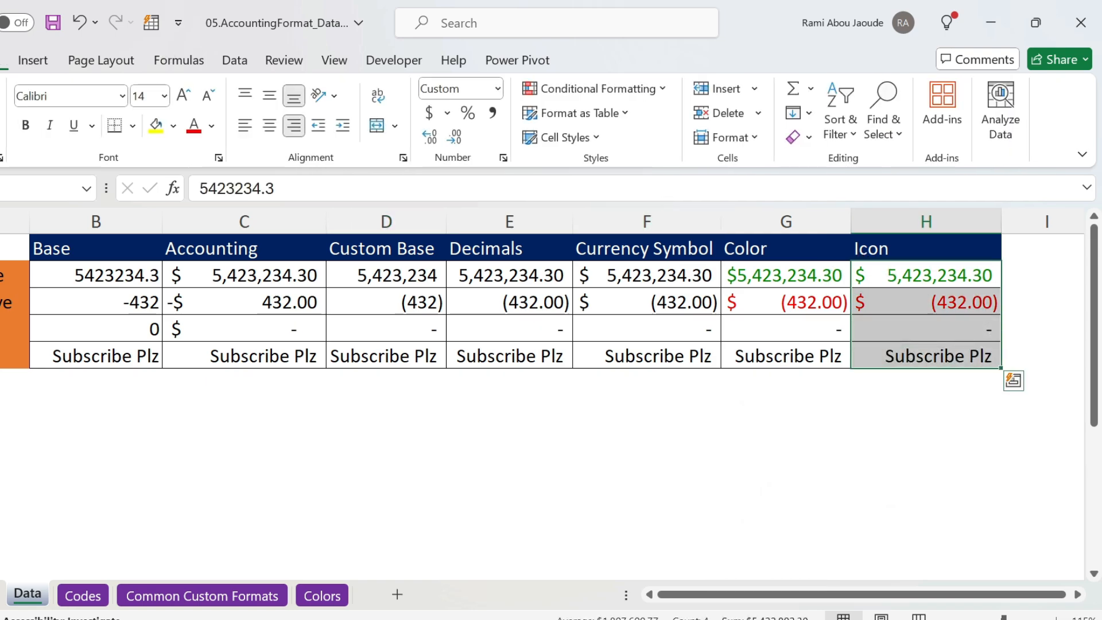
left_click(500, 160)
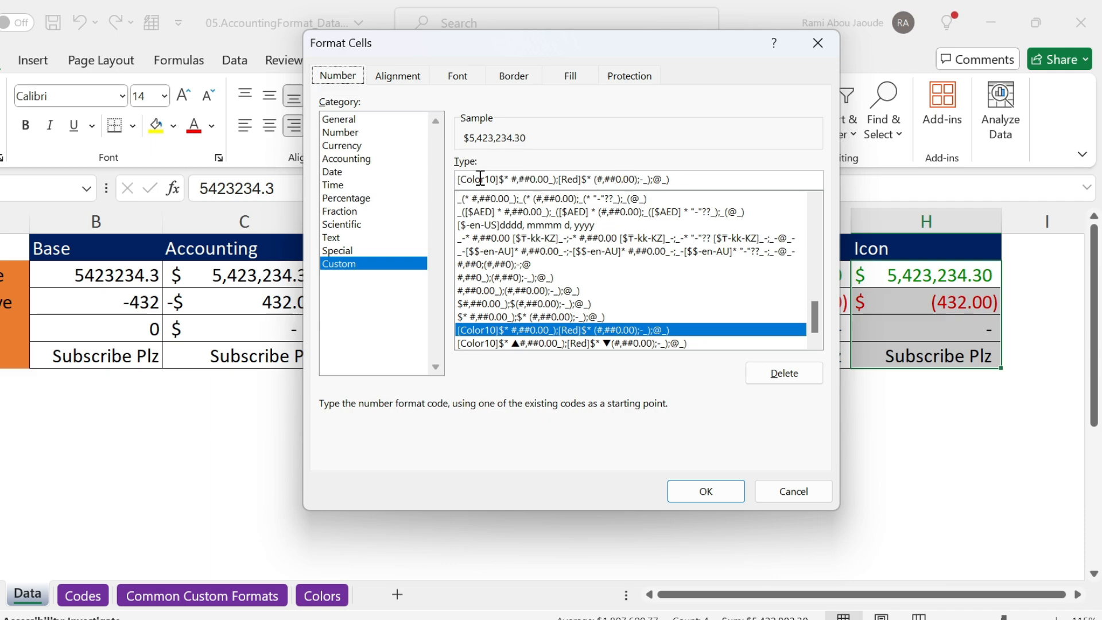
left_click(500, 180)
key("ctrl+v")
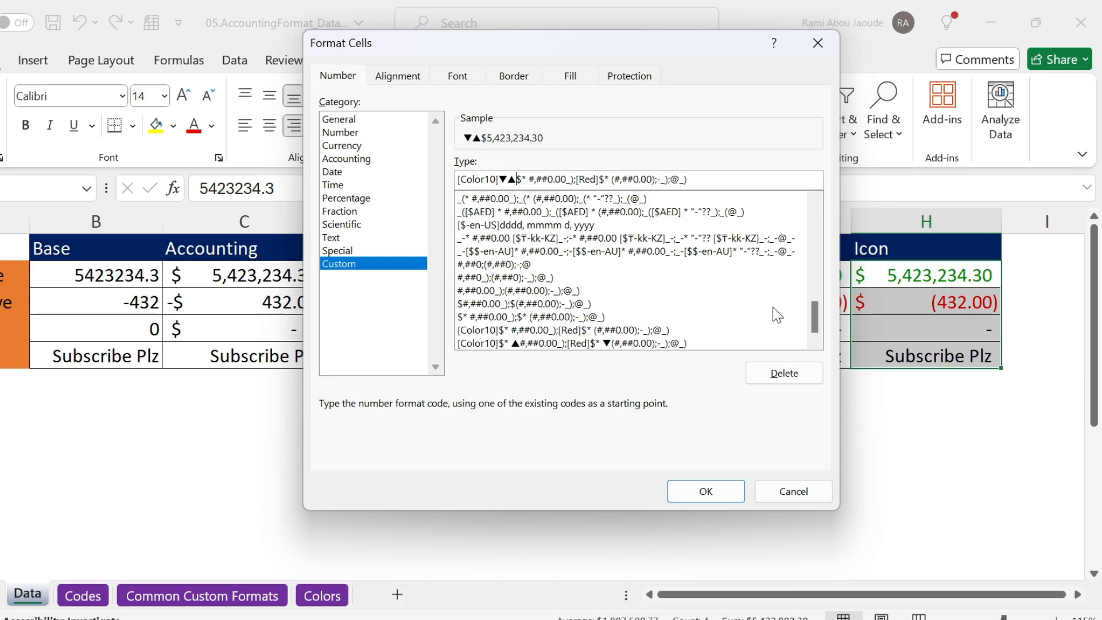
key("Left")
key("BackSpace")
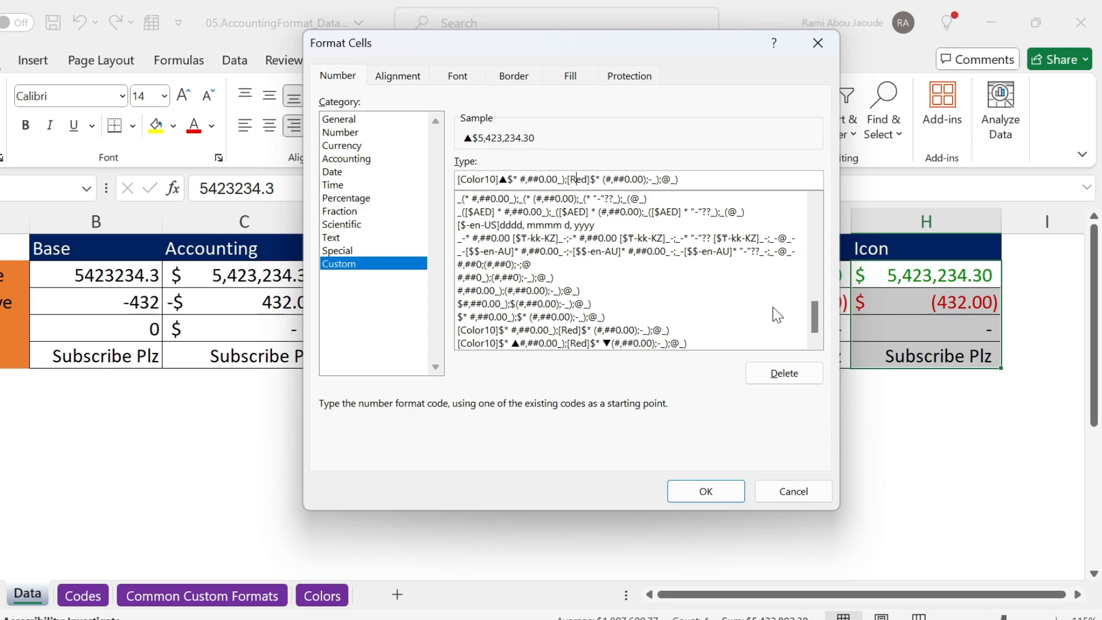
key("ctrl+v")
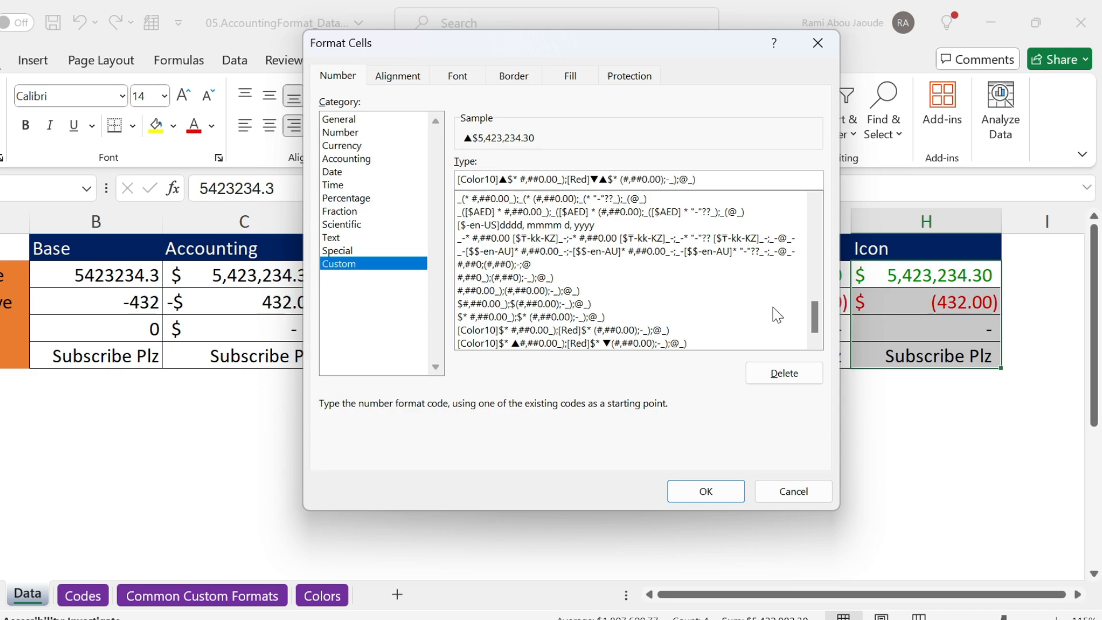
key("BackSpace")
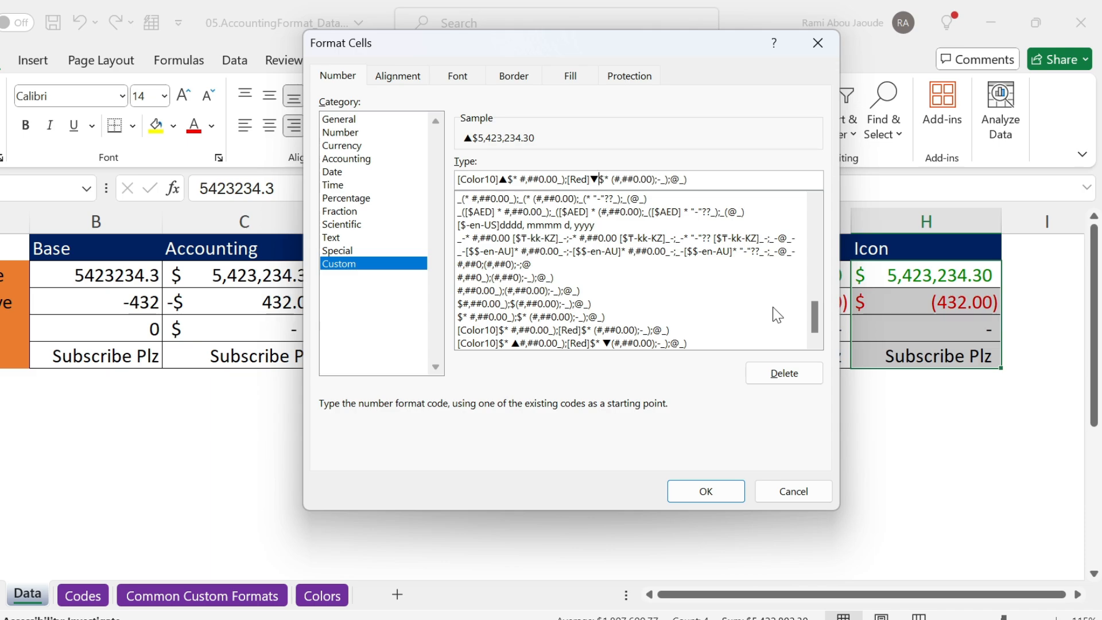
left_click(720, 488)
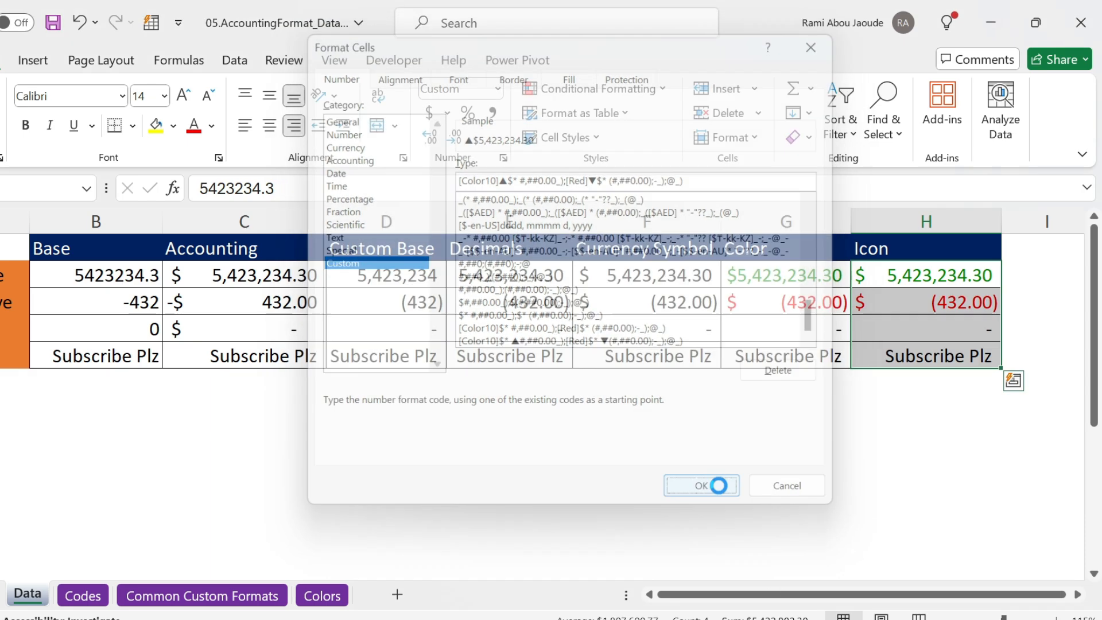